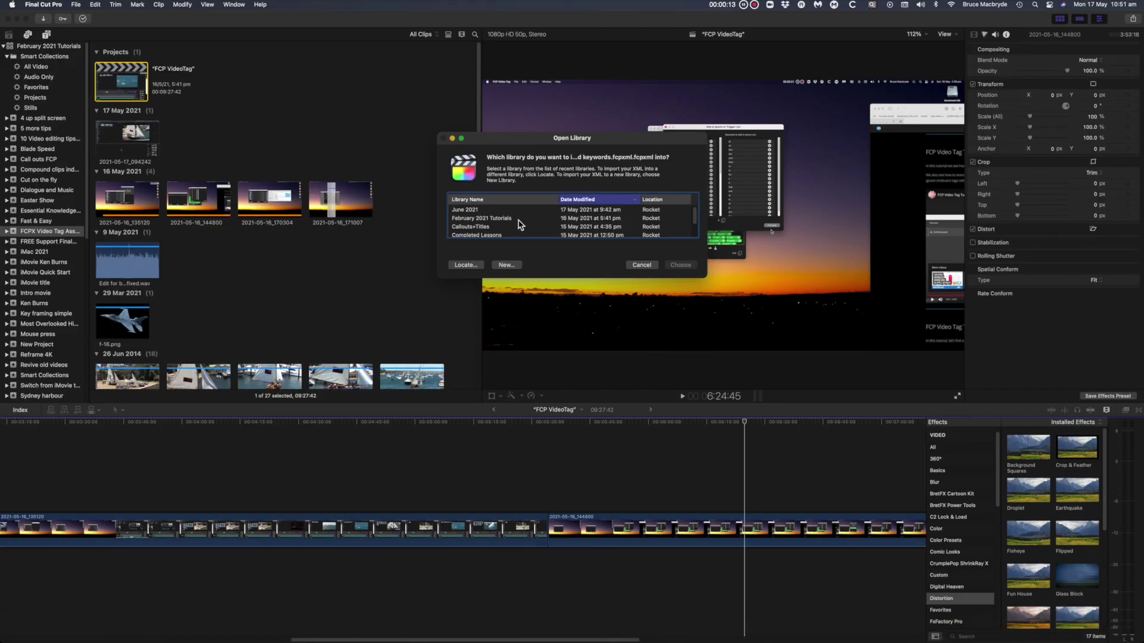
Step: Import the tagged XML into the June 2021 library and expand the FCPX Video Tag Assets event
left_click(476, 211)
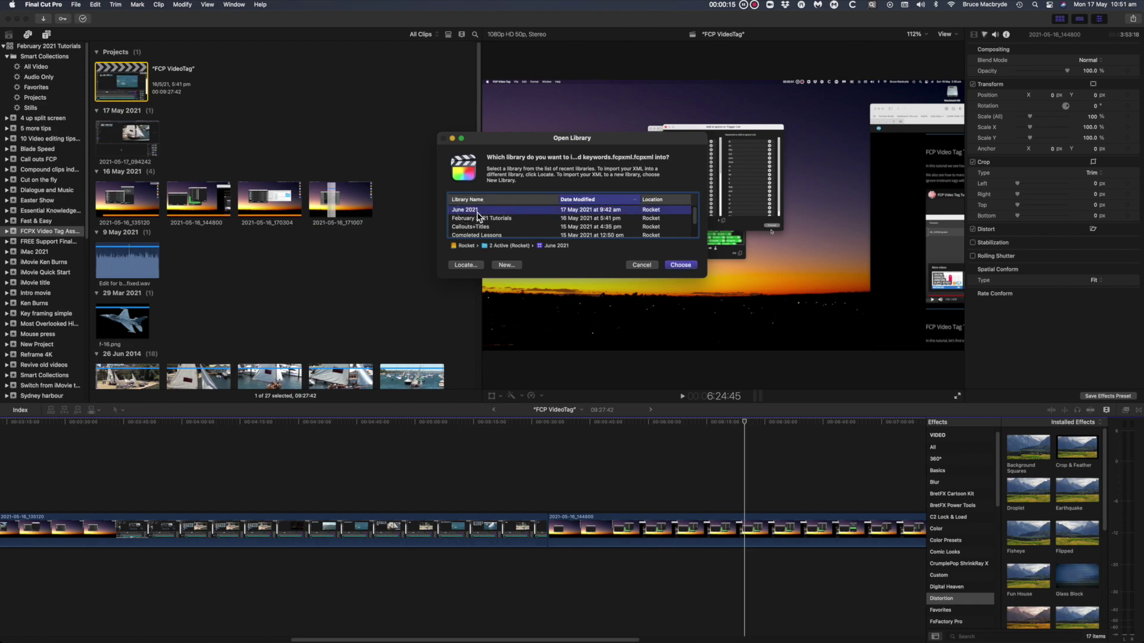
left_click(680, 266)
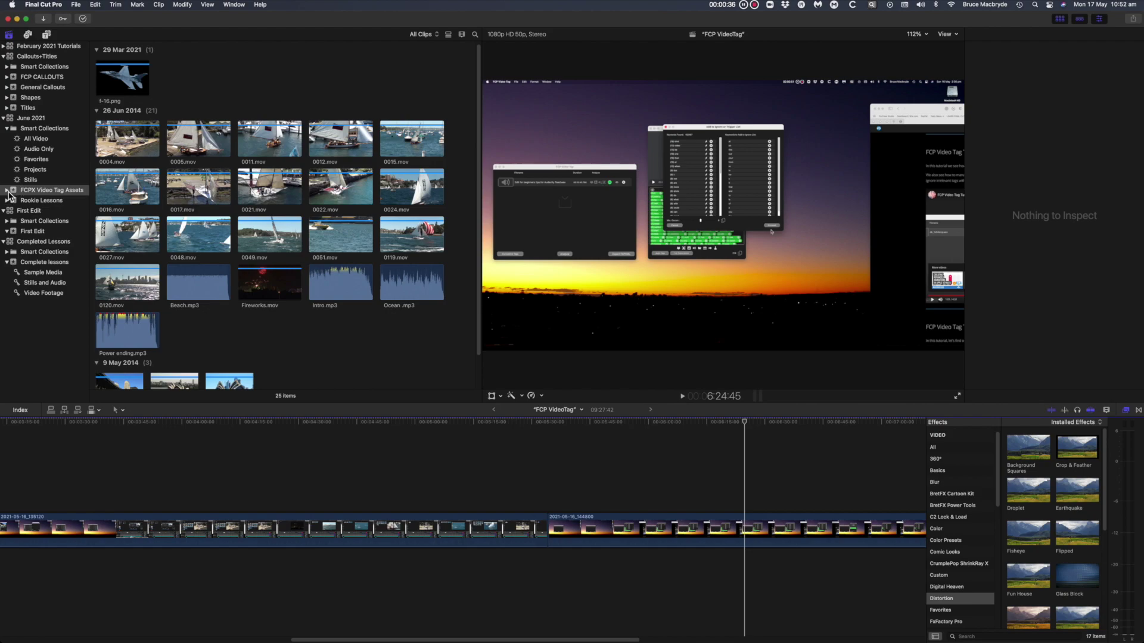
left_click(6, 191)
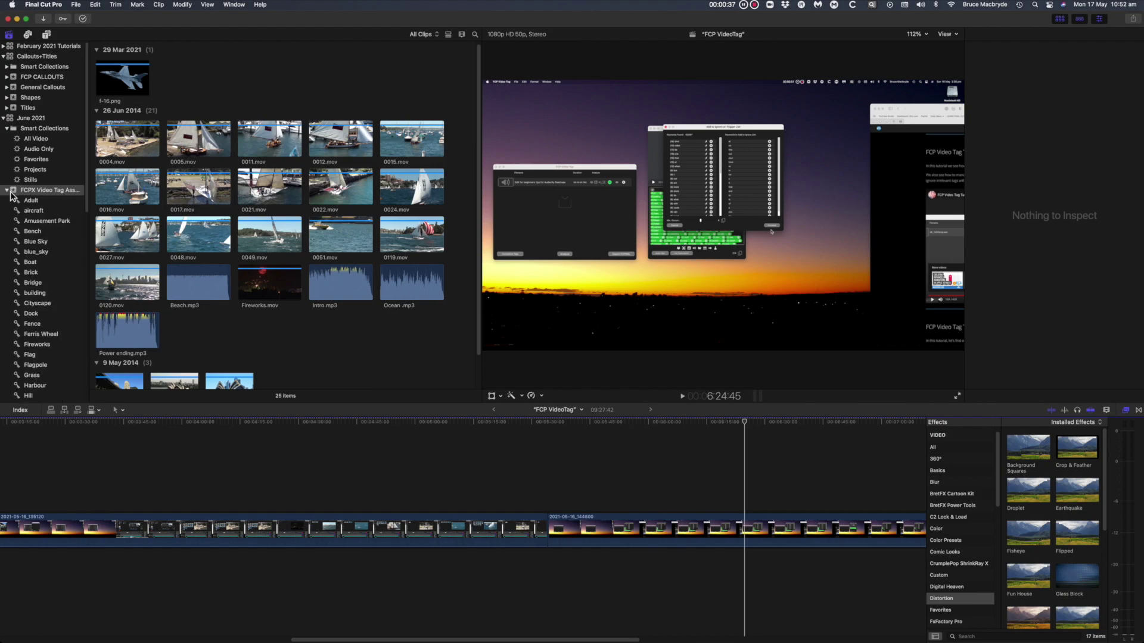
Step: Collapse the FCPX Video Tag Assets event, then preview 0051.mov's tags in FCP Video Tag
left_click(7, 190)
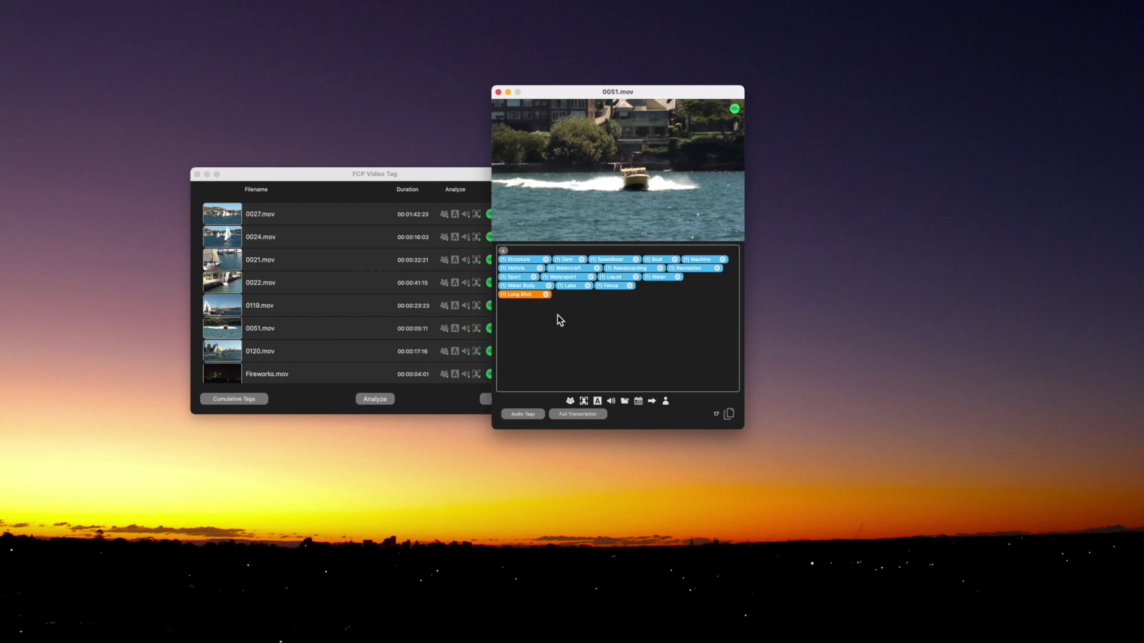
left_click(366, 329)
left_click(509, 329)
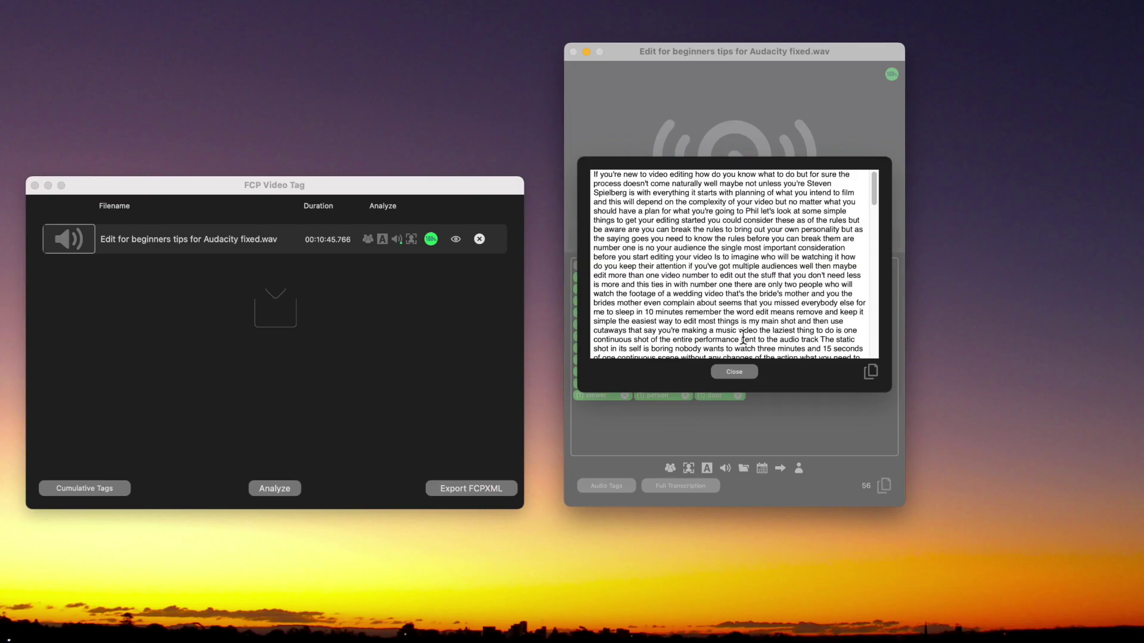
scroll(796, 288, "down", 15)
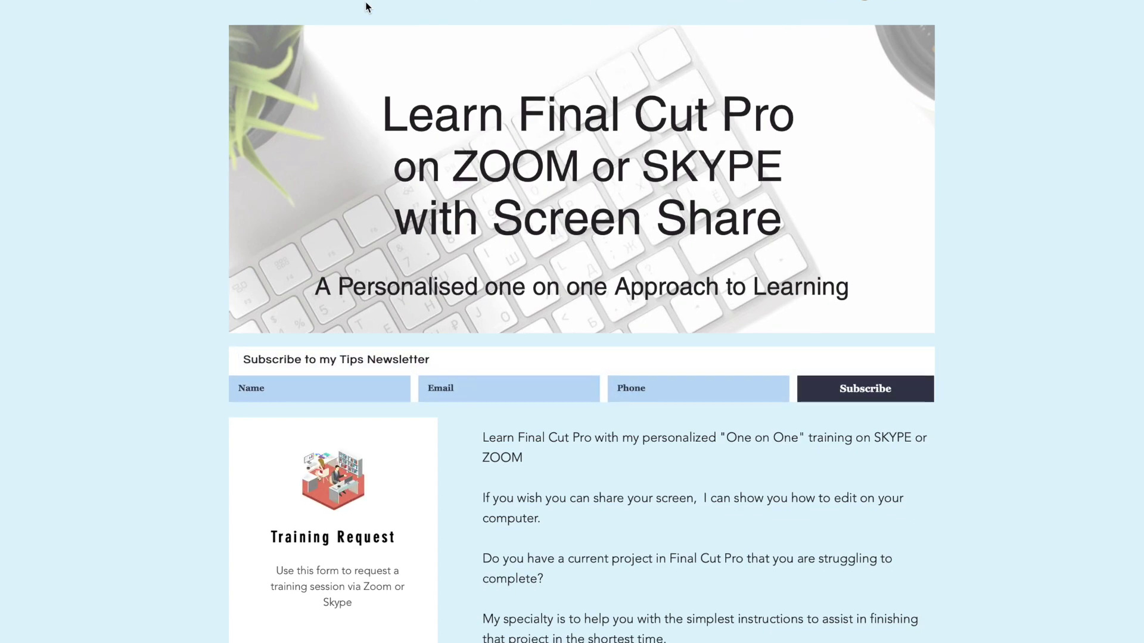
Step: Scroll the training page past the Training Request card to the contact email and Editing Guideline card
scroll(366, 7, "down", 5)
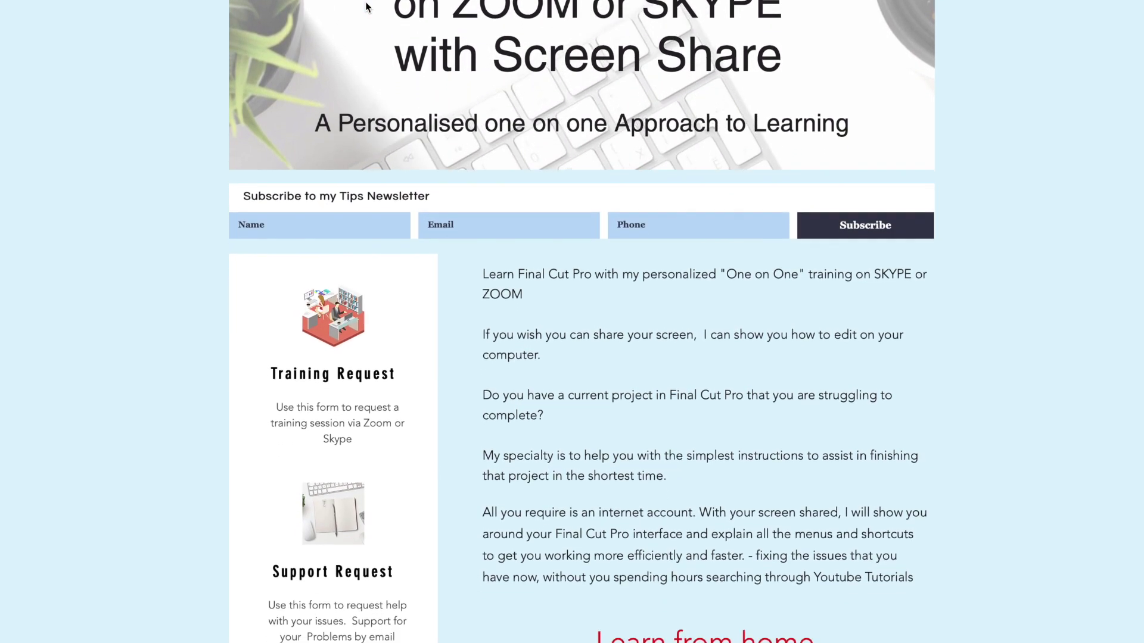
scroll(366, 8, "down", 6)
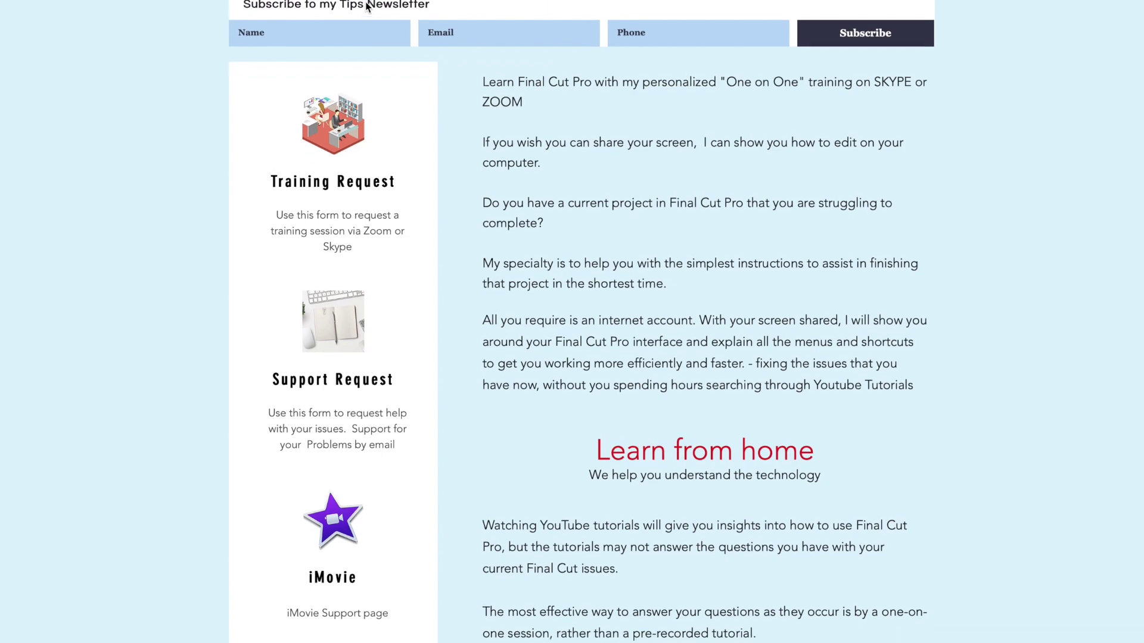
scroll(366, 7, "down", 4)
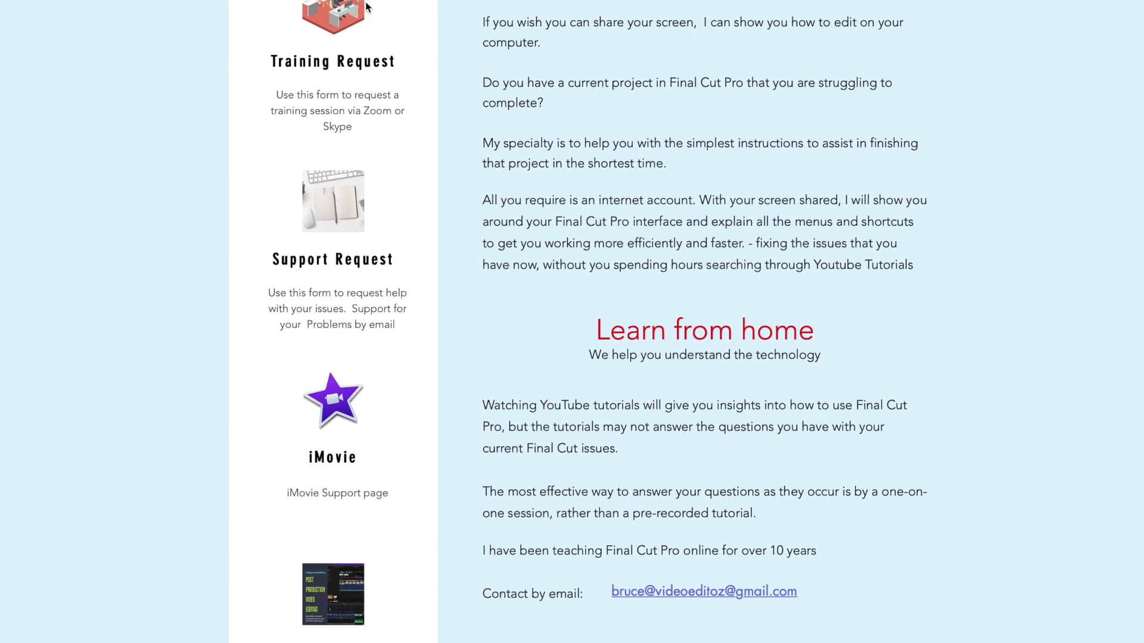
scroll(365, 7, "down", 4)
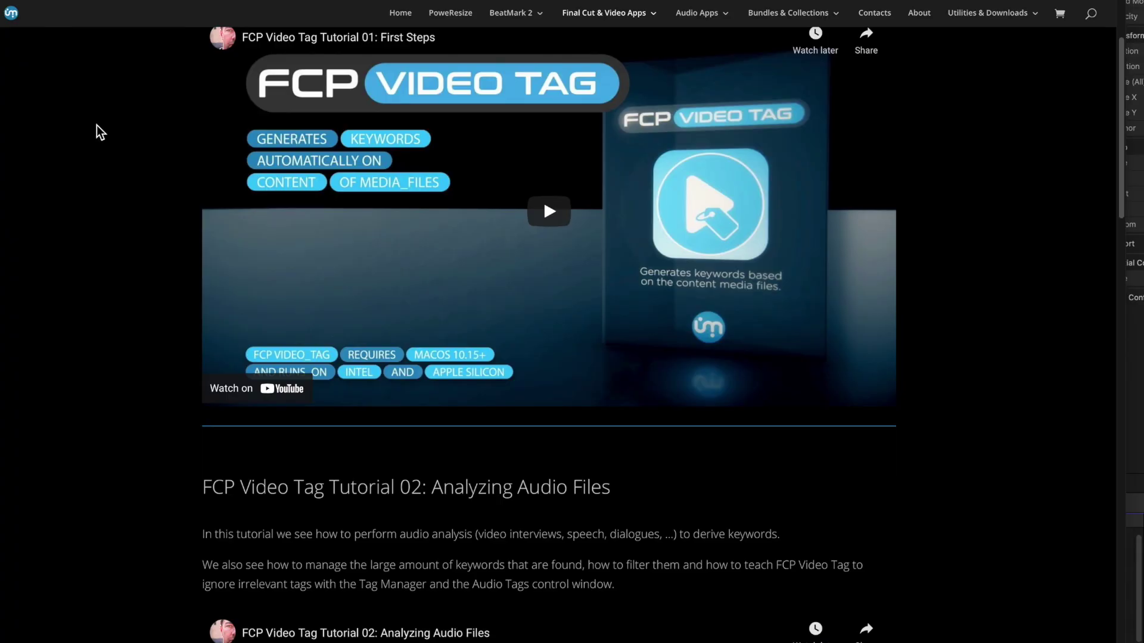
Step: Scroll the tutorials page past Tutorials 02 and 03 to the Tutorial 04: Triggers video
scroll(96, 125, "down", 2)
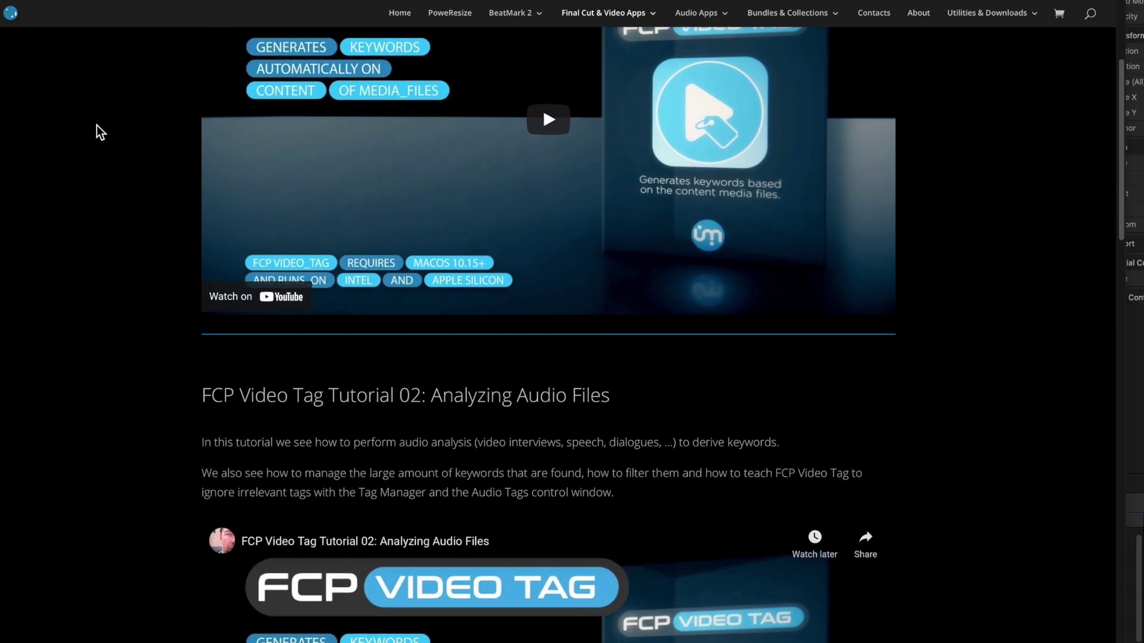
scroll(96, 126, "down", 3)
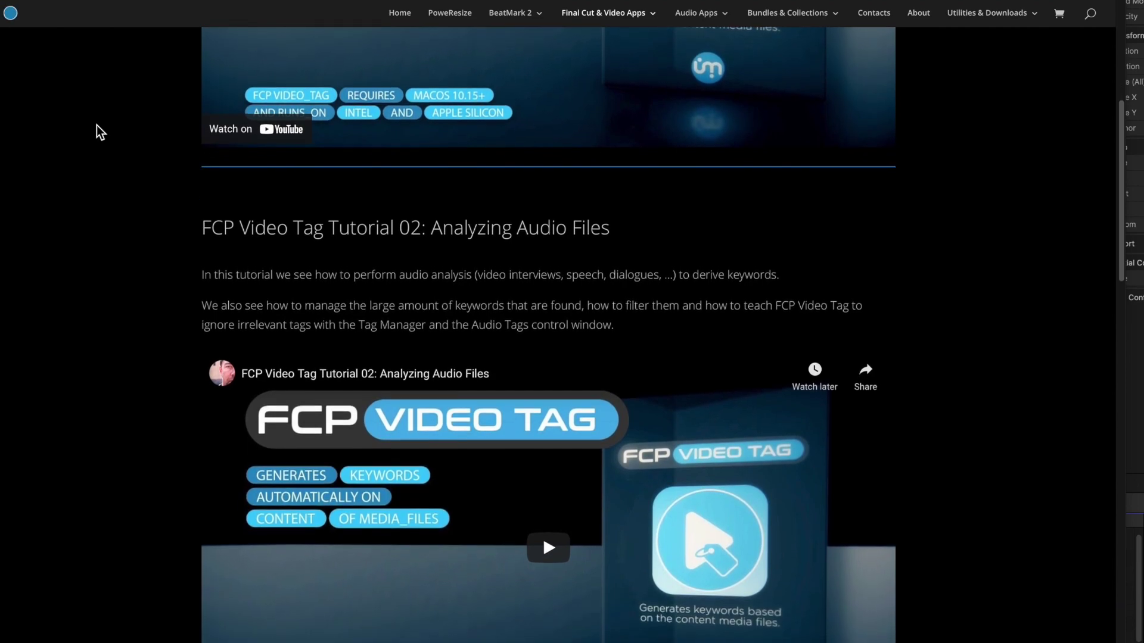
scroll(97, 125, "down", 5)
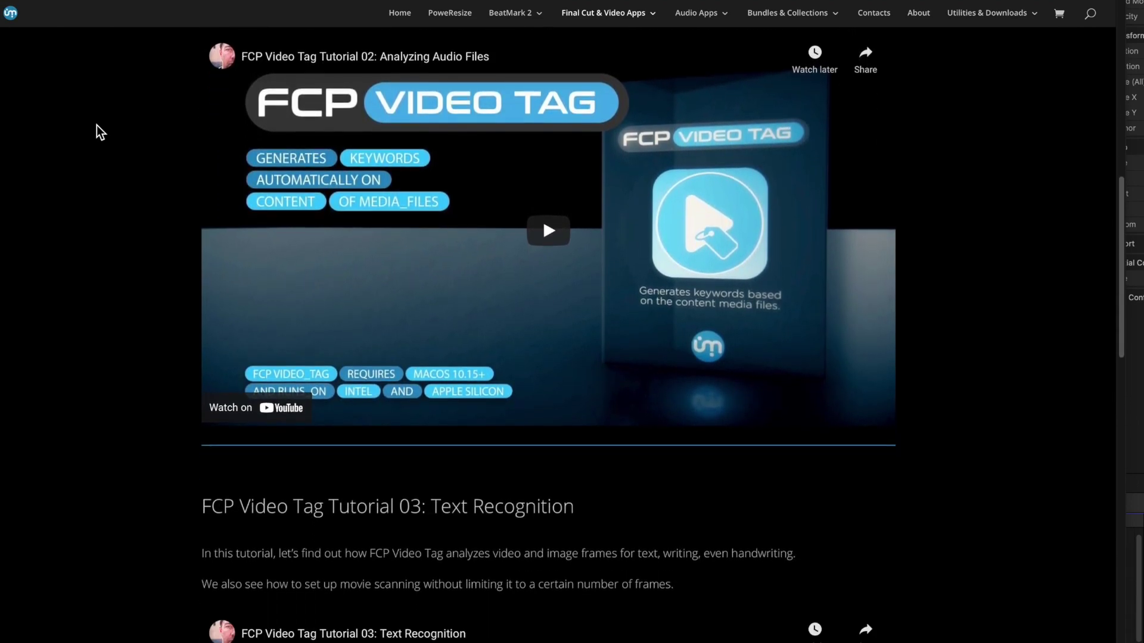
scroll(97, 125, "down", 5)
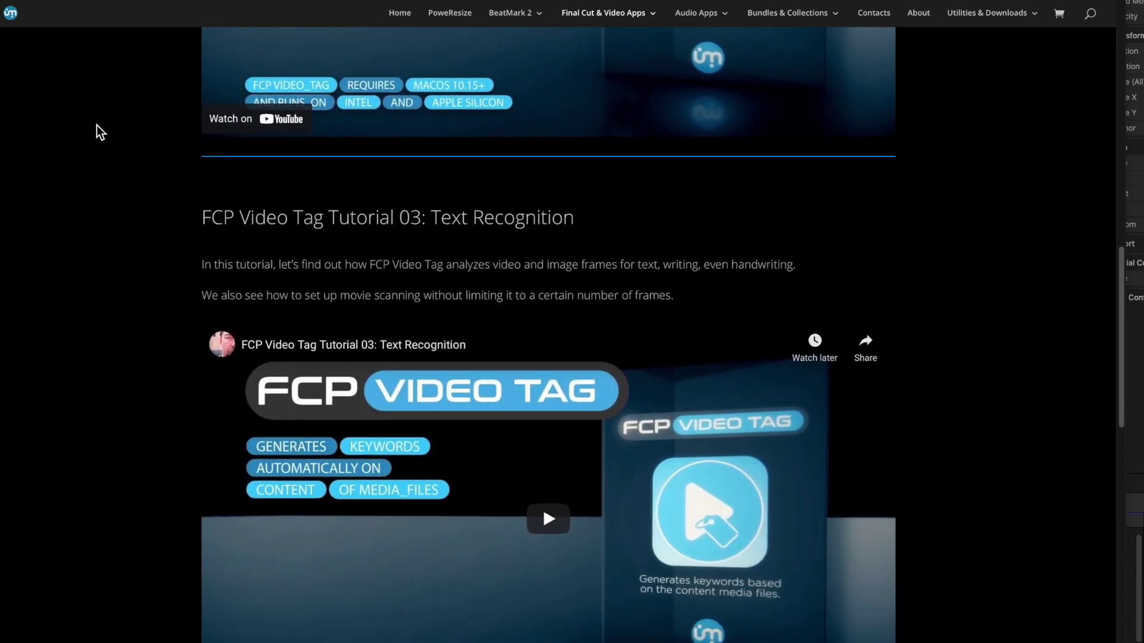
scroll(96, 125, "down", 3)
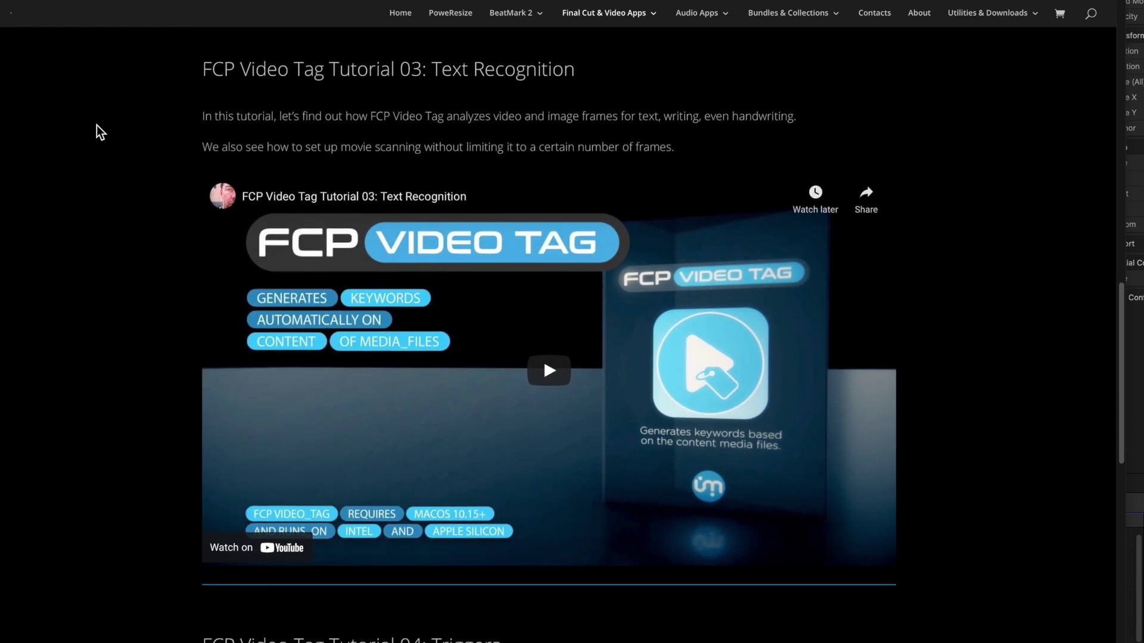
scroll(96, 125, "down", 7)
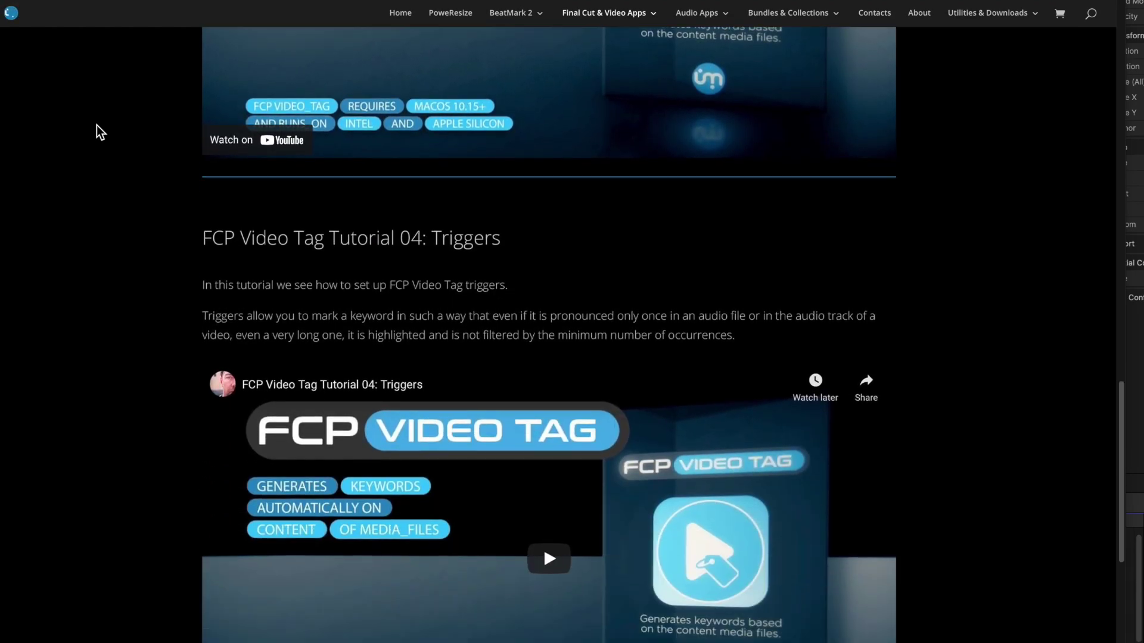
scroll(97, 125, "down", 2)
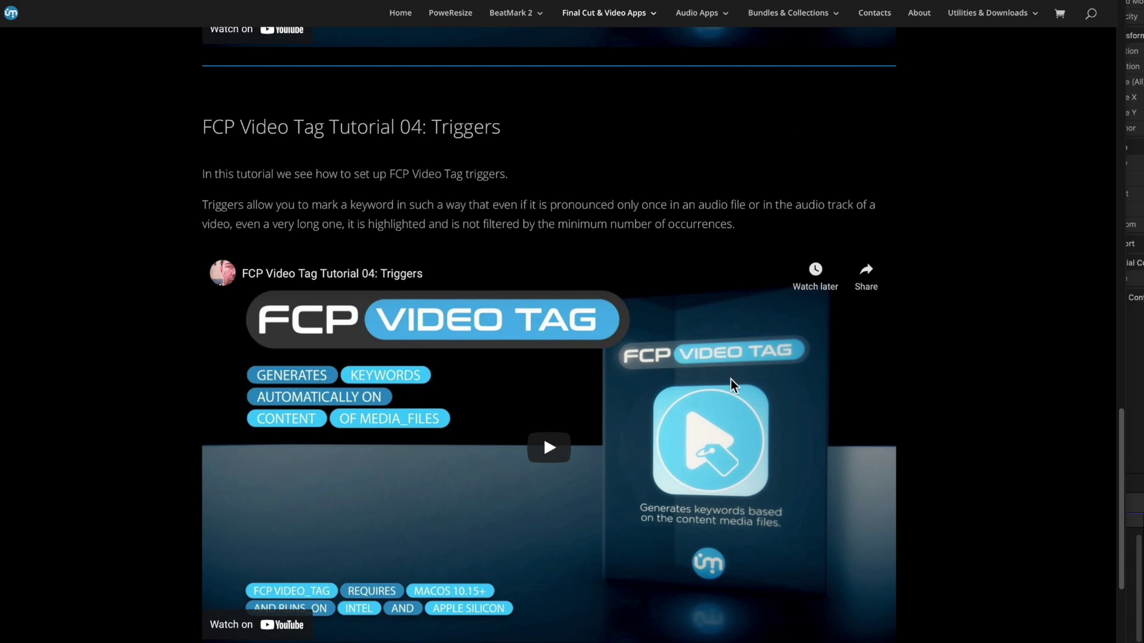
scroll(732, 383, "down", 1)
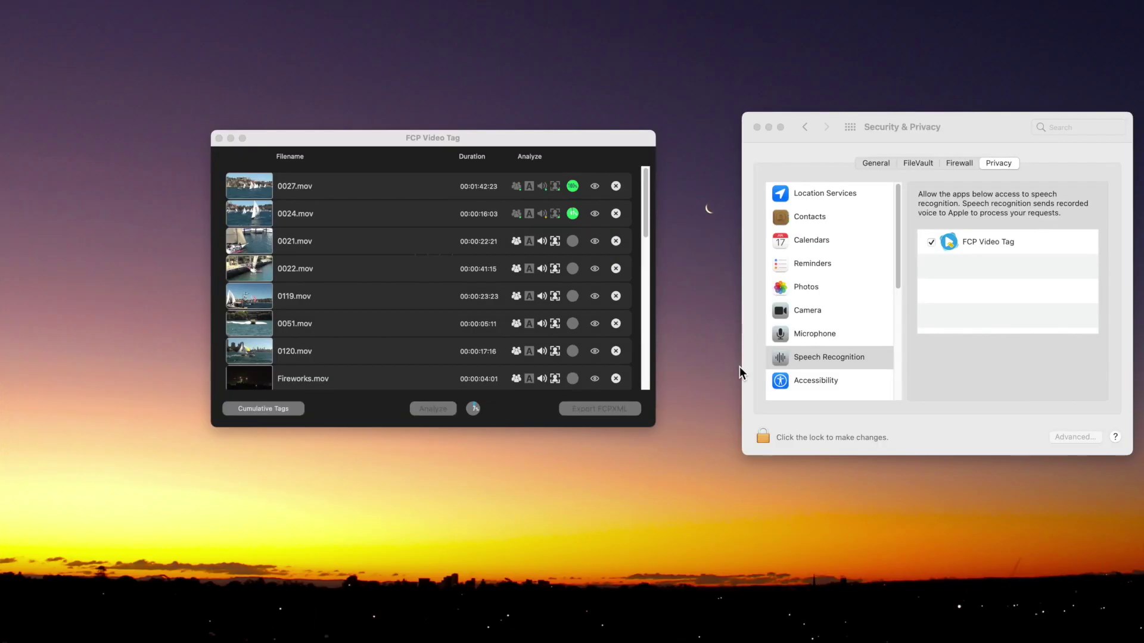
Step: Scroll through the file list while the clips, stills and MP3s are analysed
left_click_drag(647, 226, 647, 233)
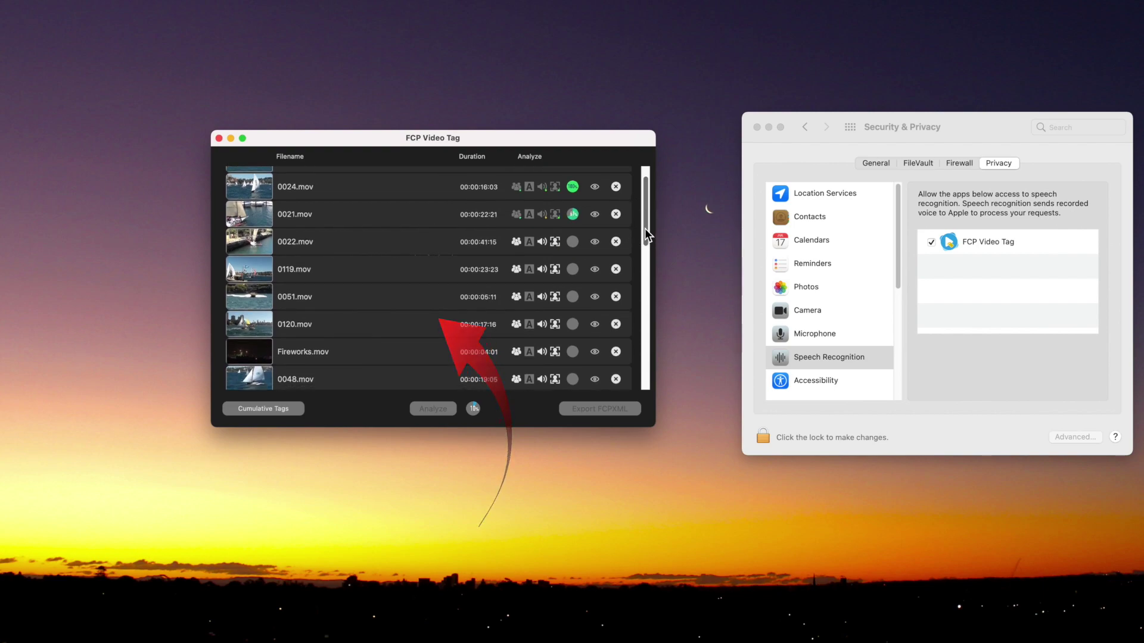
left_click_drag(645, 228, 642, 282)
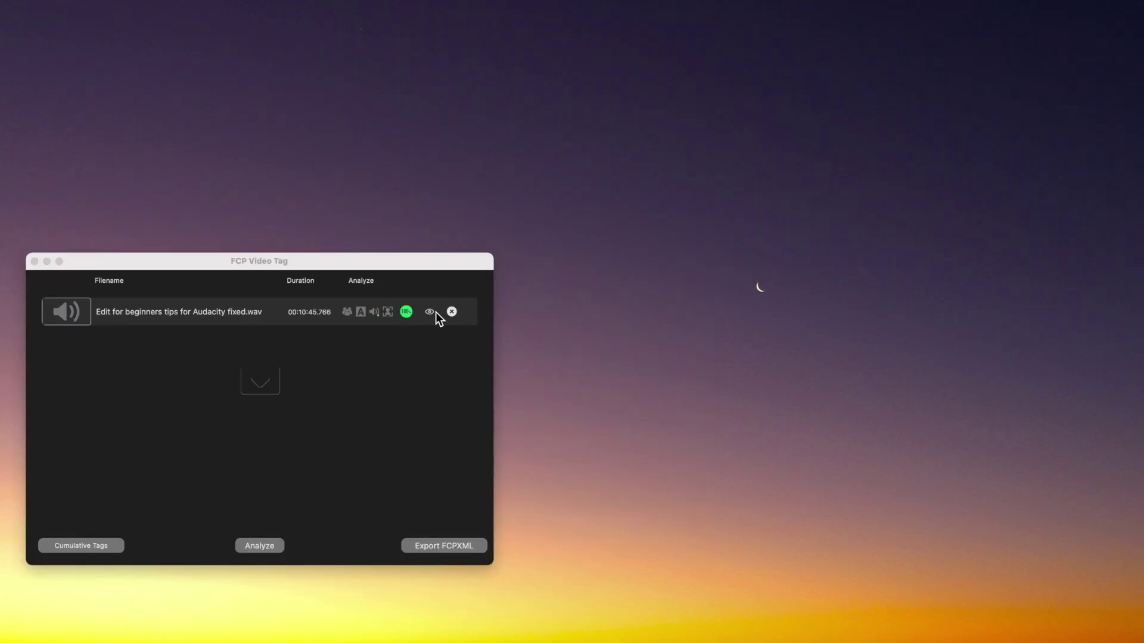
Step: Open the WAV file's keyword ignore list and ignore 'the', 'you', 'a', 'of' and 'is'
left_click(429, 312)
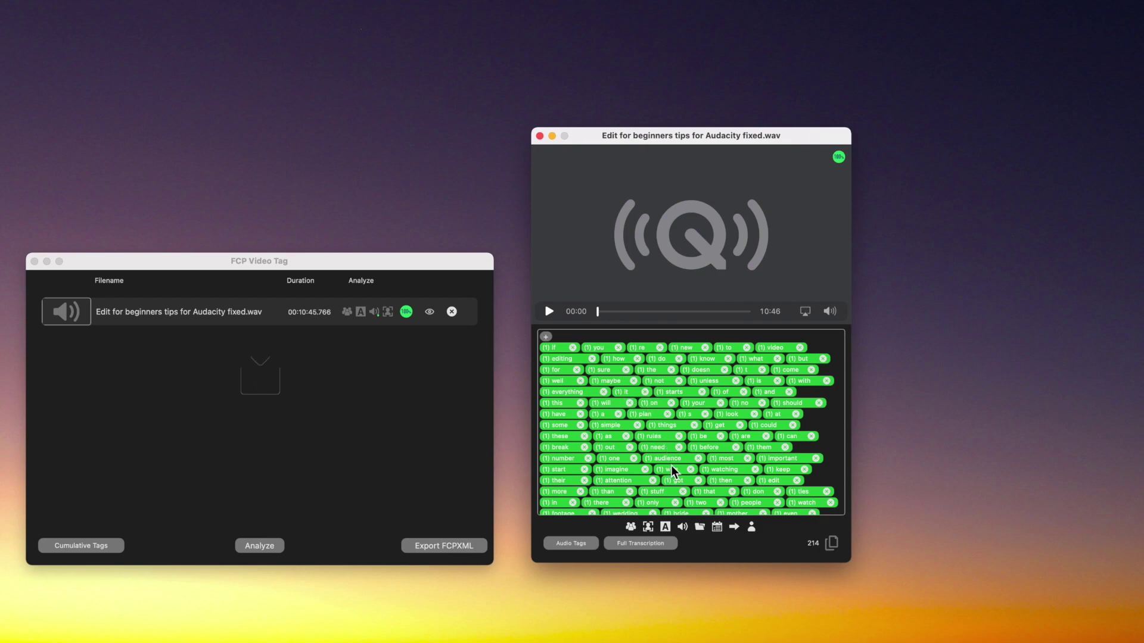
left_click(572, 543)
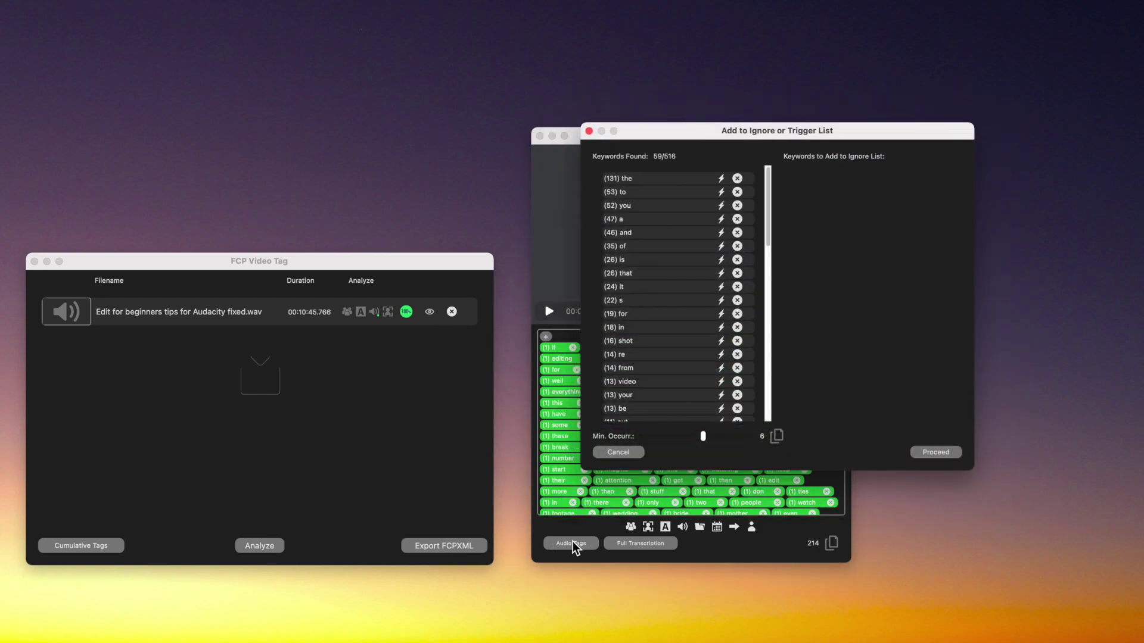
left_click(738, 179)
left_click(737, 191)
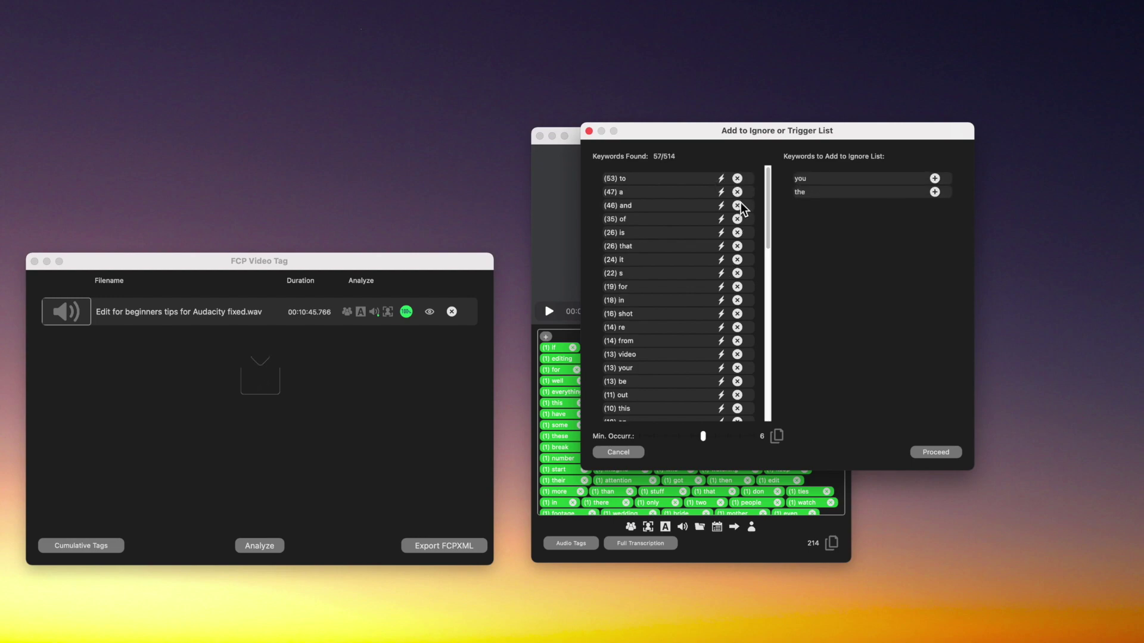
left_click(737, 192)
left_click(737, 206)
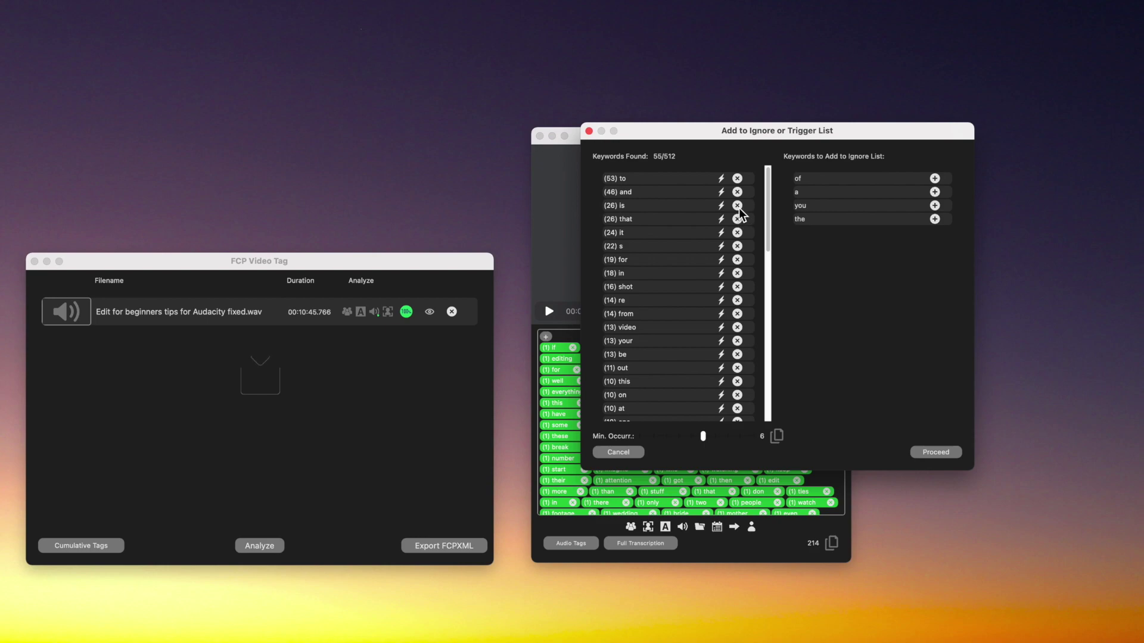
left_click(737, 206)
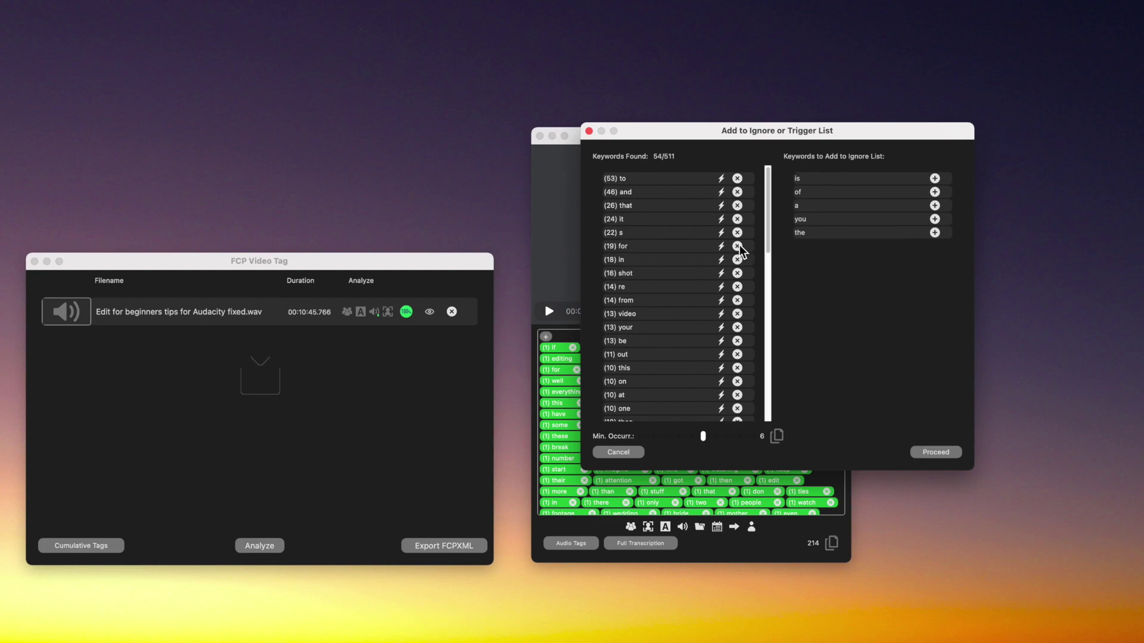
Step: Ignore the keywords 'to', 'and', 'that', 'it', 's', 'for', 'in', 're' and 'from'
left_click(737, 178)
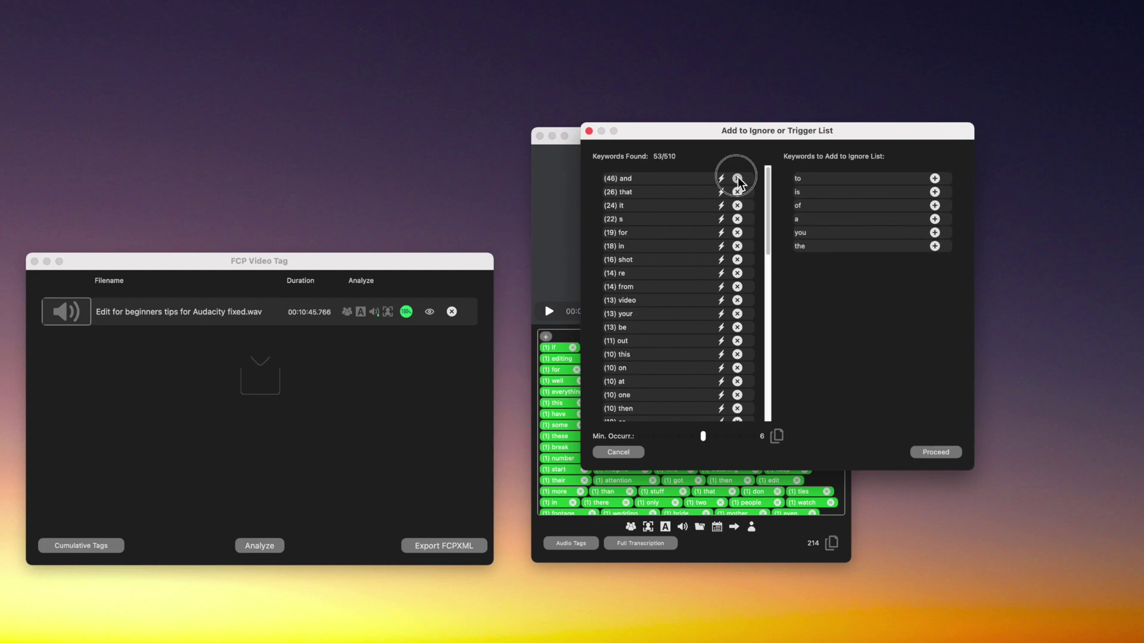
left_click(737, 178)
left_click(737, 178)
left_click(738, 178)
left_click(738, 178)
left_click(737, 178)
left_click(737, 178)
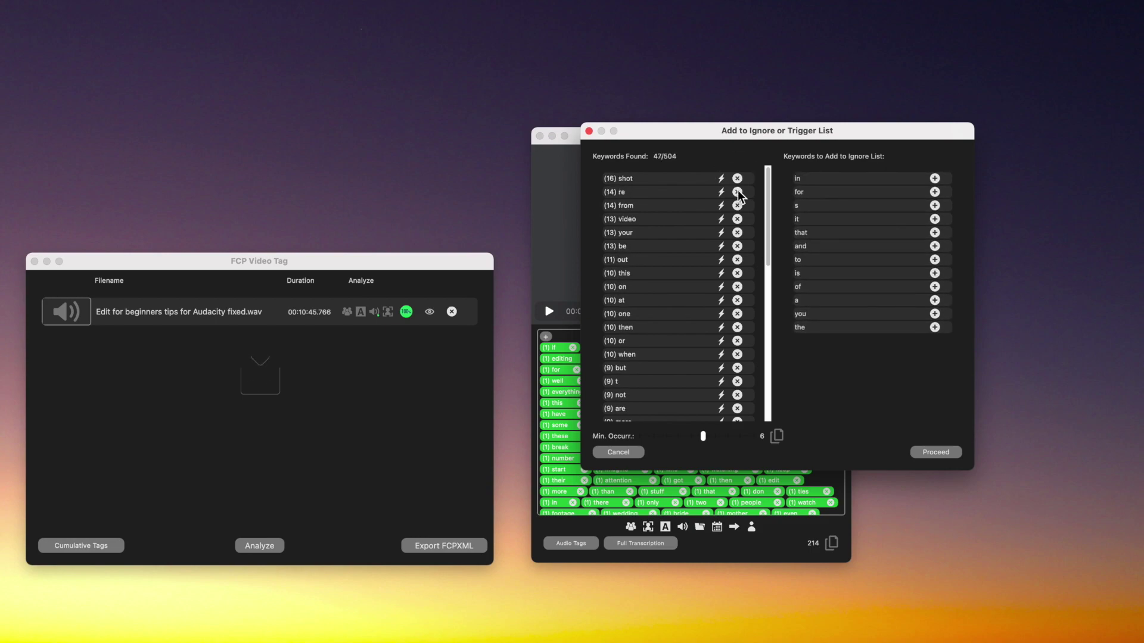
left_click(738, 192)
left_click(737, 191)
Step: Restore 'video' to the found keywords and ignore 'your', 'out', 'this', 'on' and another filler
left_click(738, 192)
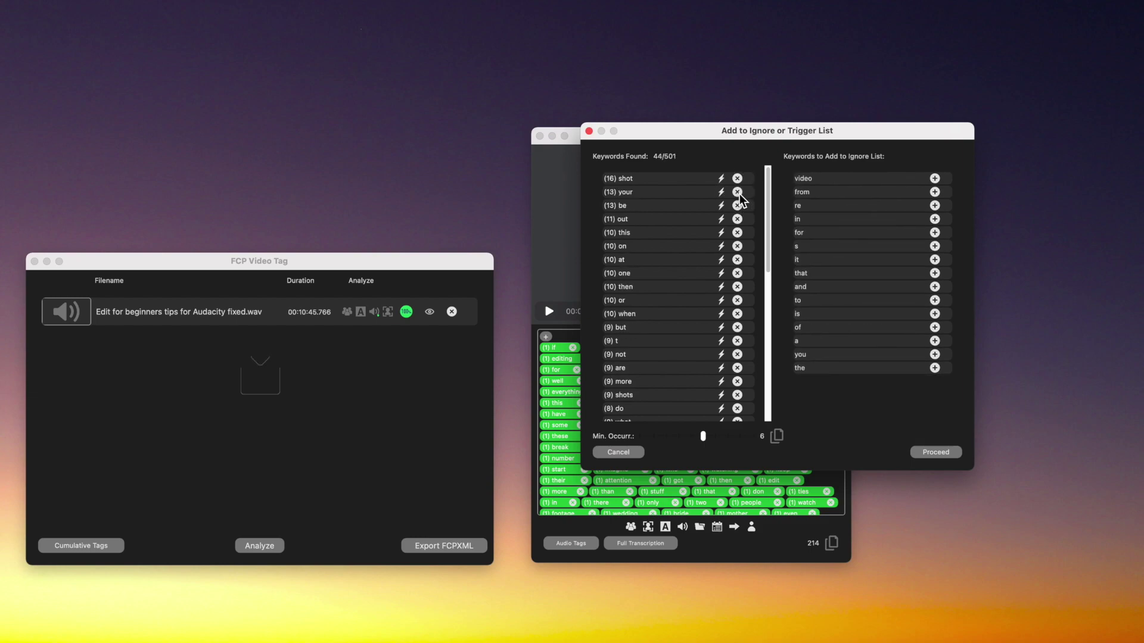
left_click(934, 179)
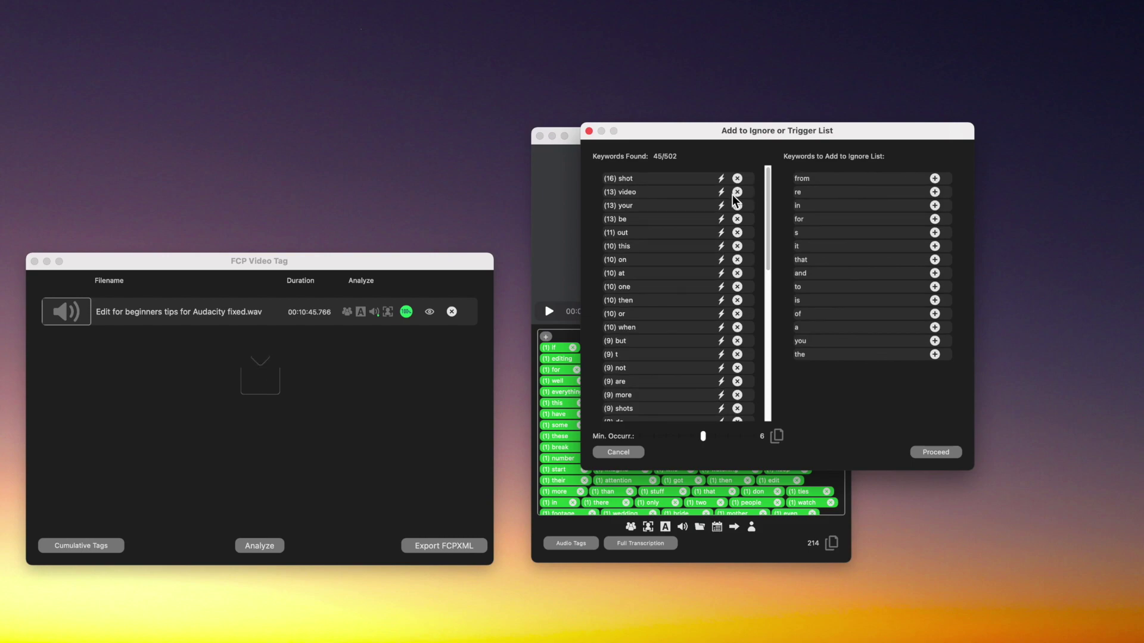
left_click(738, 206)
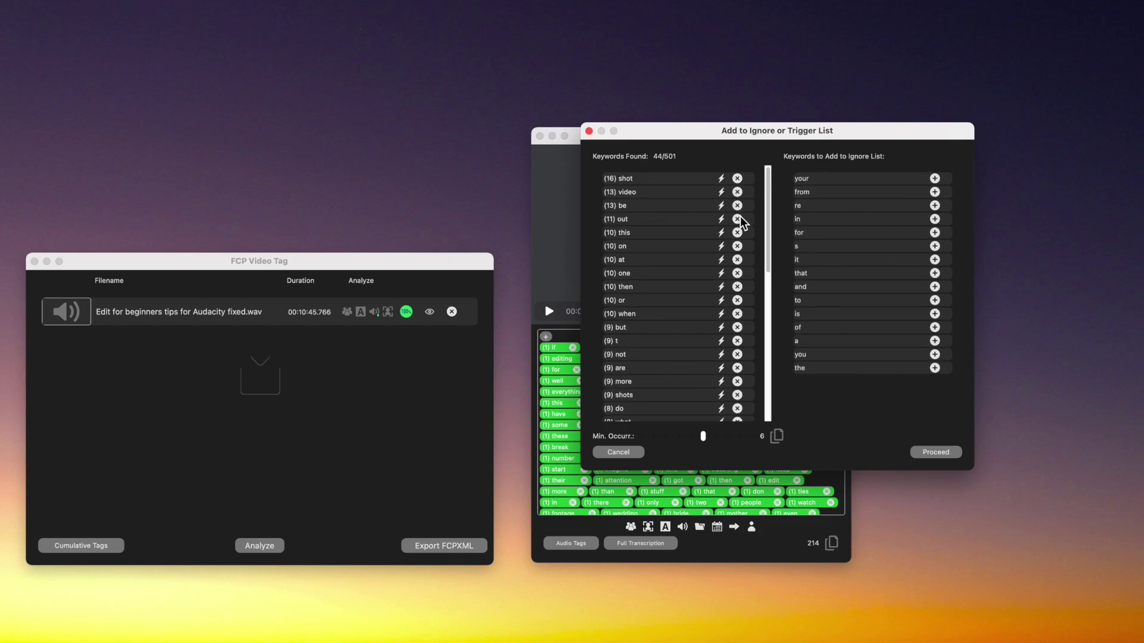
left_click(738, 219)
left_click(738, 219)
left_click(738, 219)
left_click(738, 219)
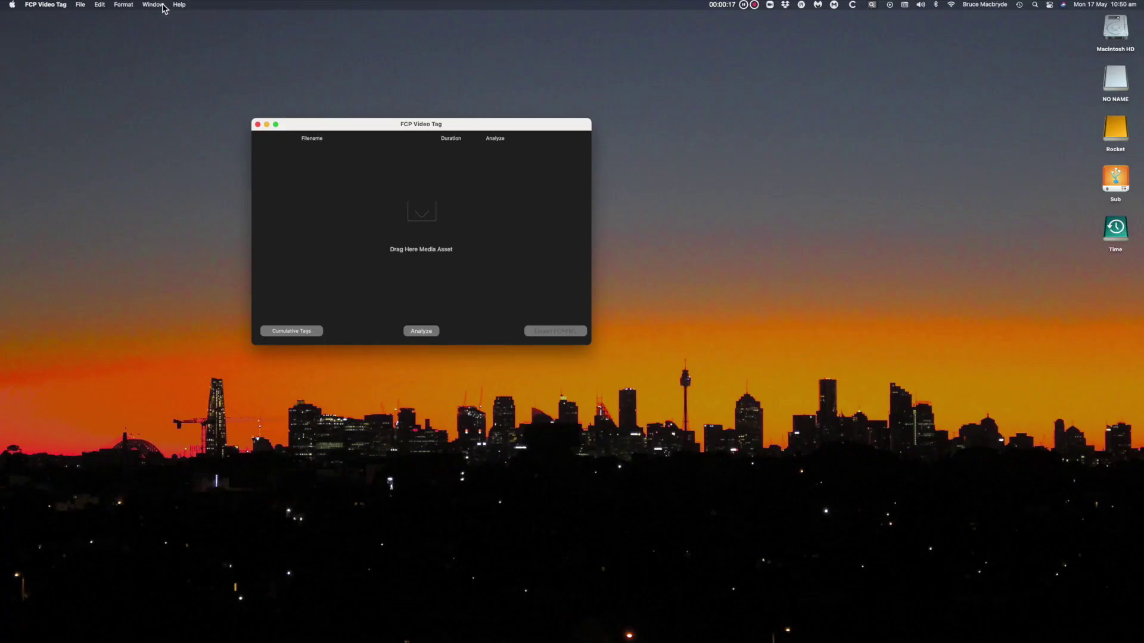
left_click(154, 5)
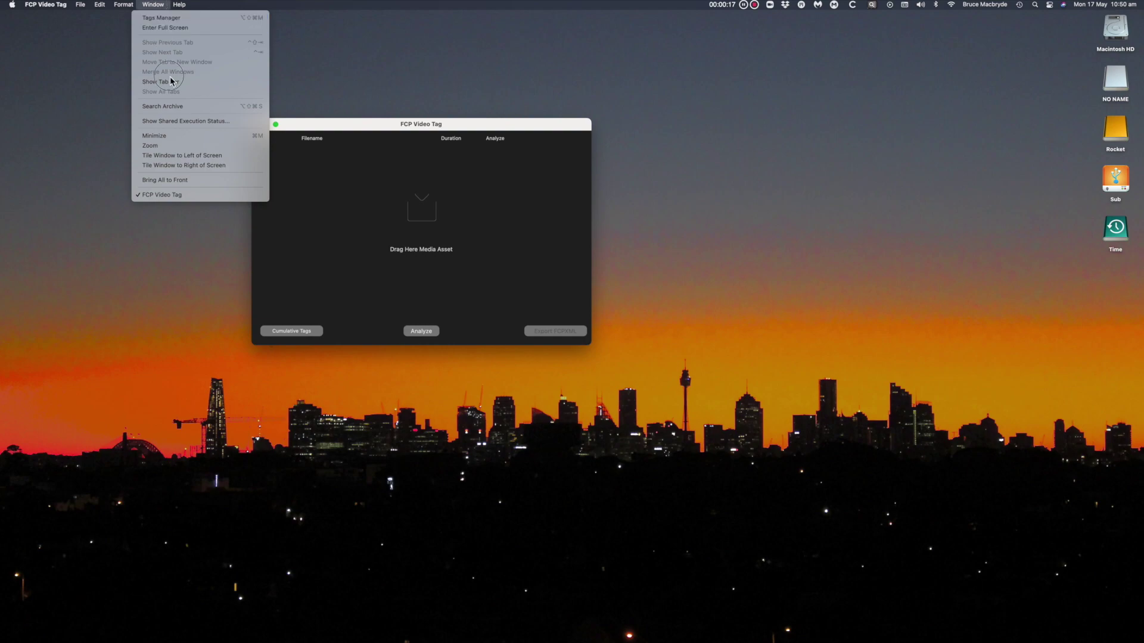
left_click(170, 107)
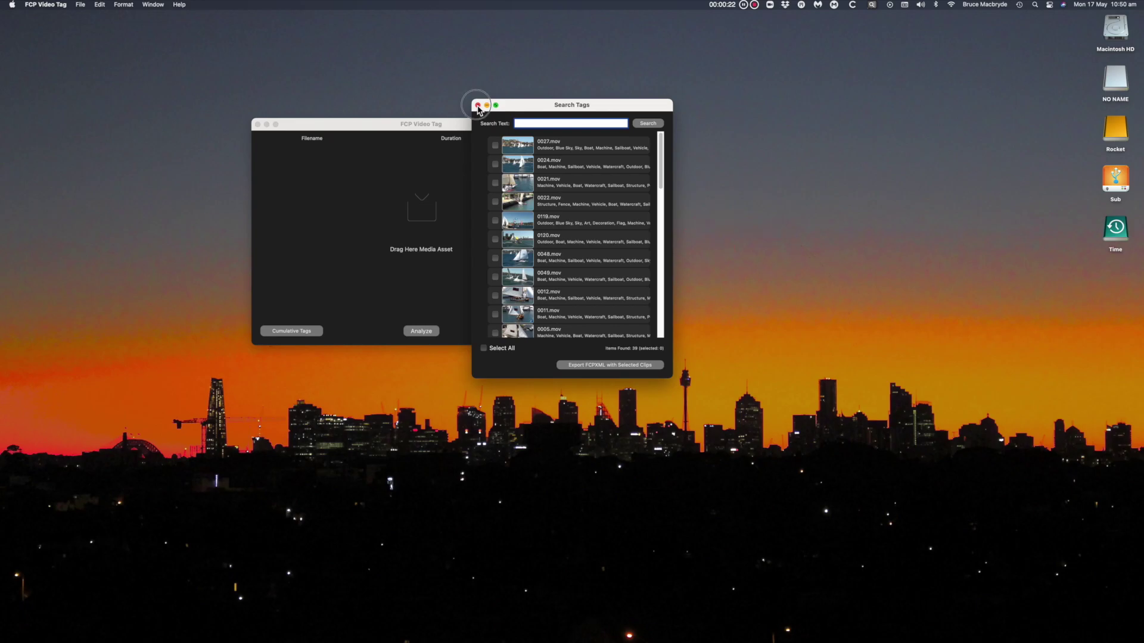
left_click(477, 106)
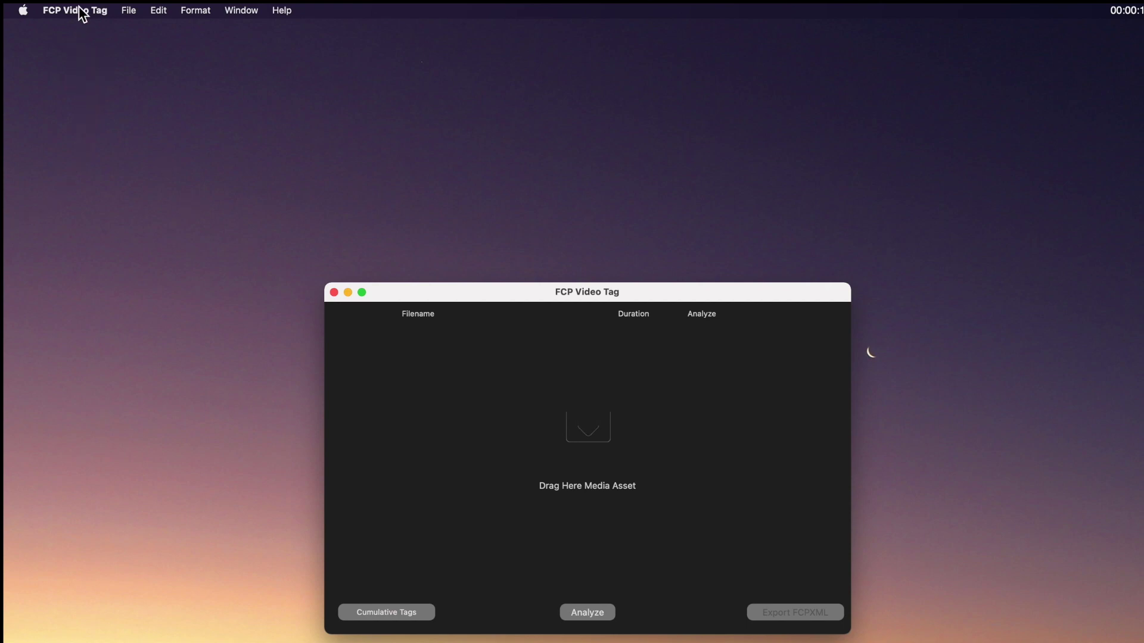
left_click(80, 10)
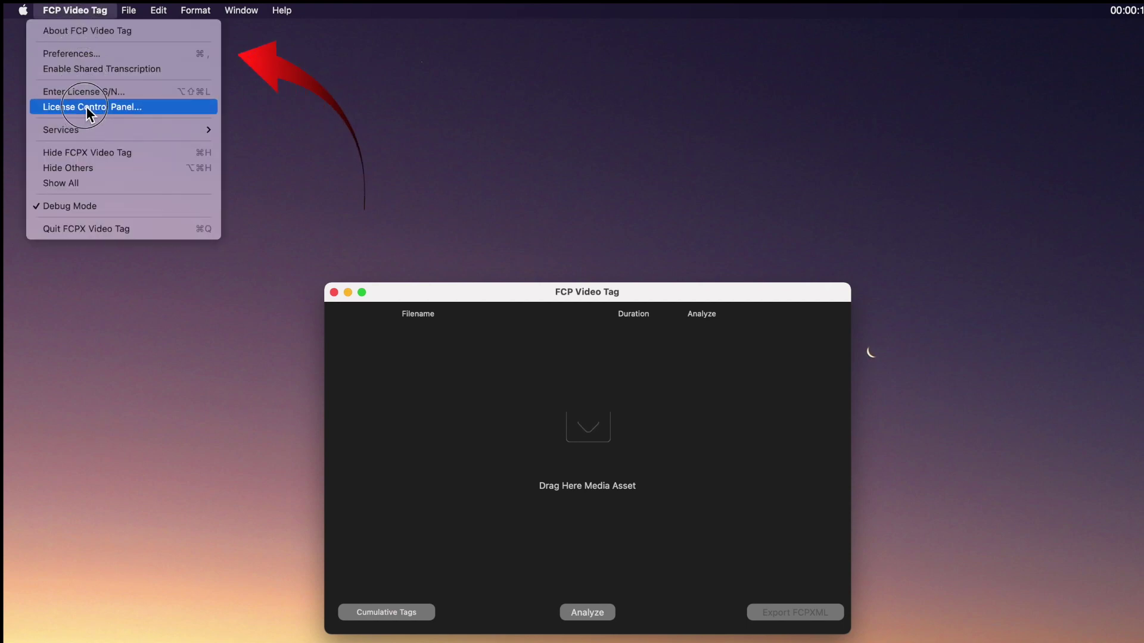
left_click(88, 54)
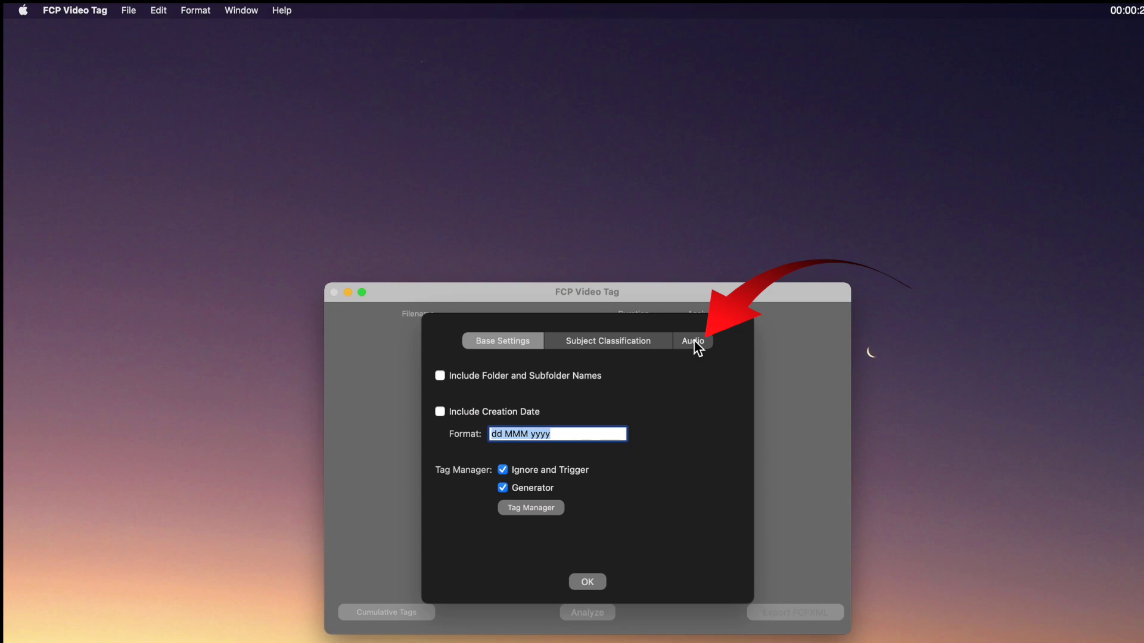
left_click(695, 345)
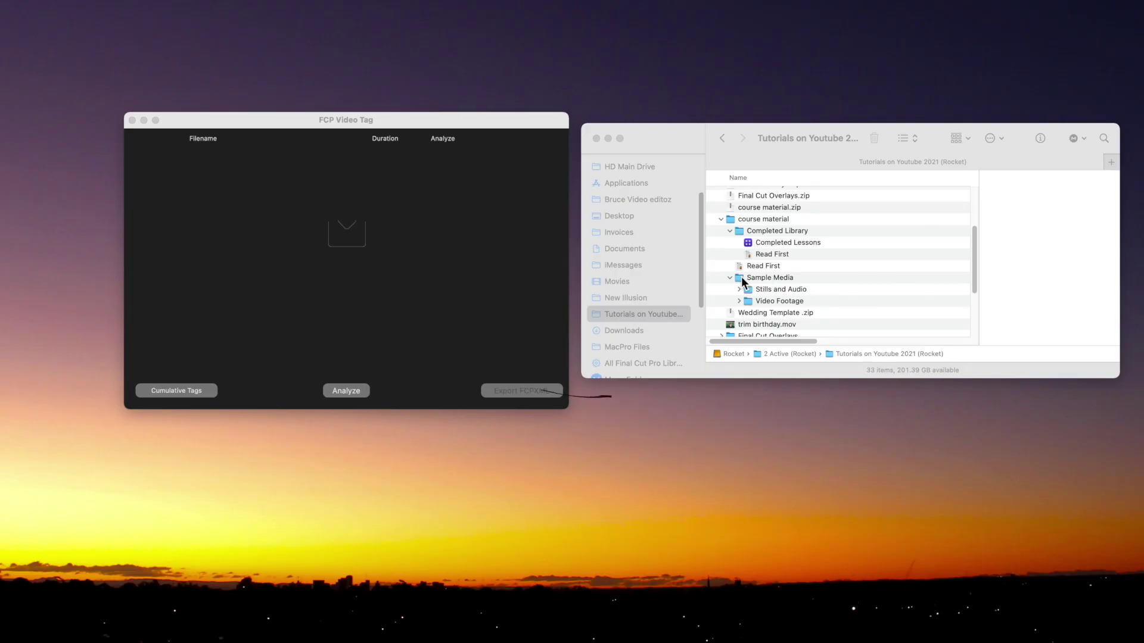
Step: Load the Sample Media folder from Finder into FCP Video Tag and scroll its file list
left_click(741, 280)
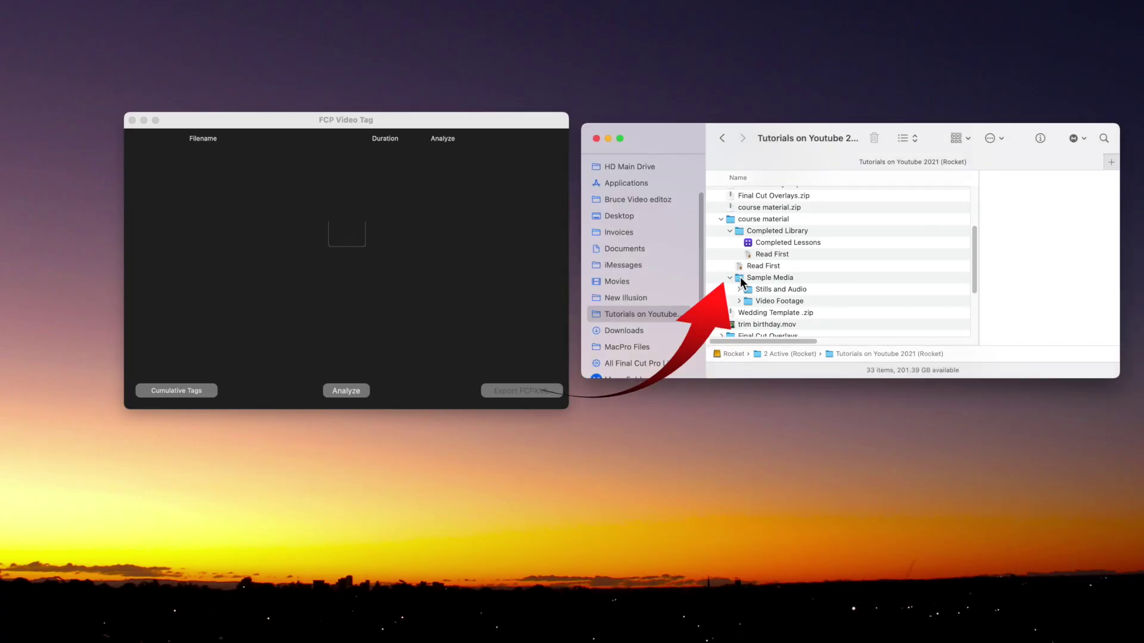
left_click(742, 280)
left_click_drag(742, 280, 357, 236)
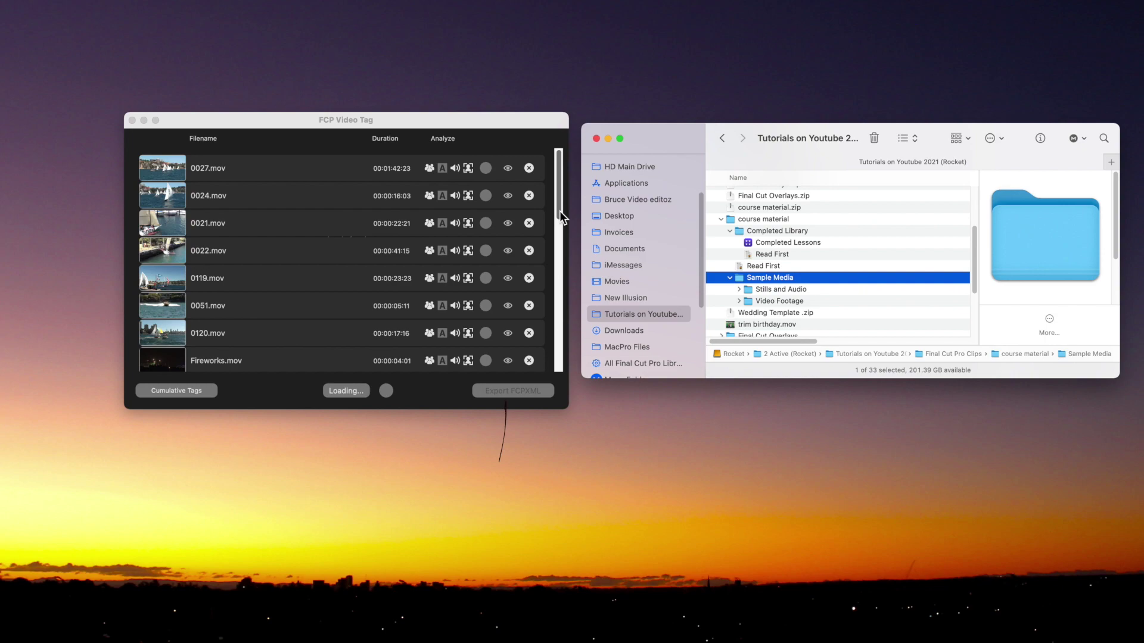
left_click_drag(560, 211, 561, 244)
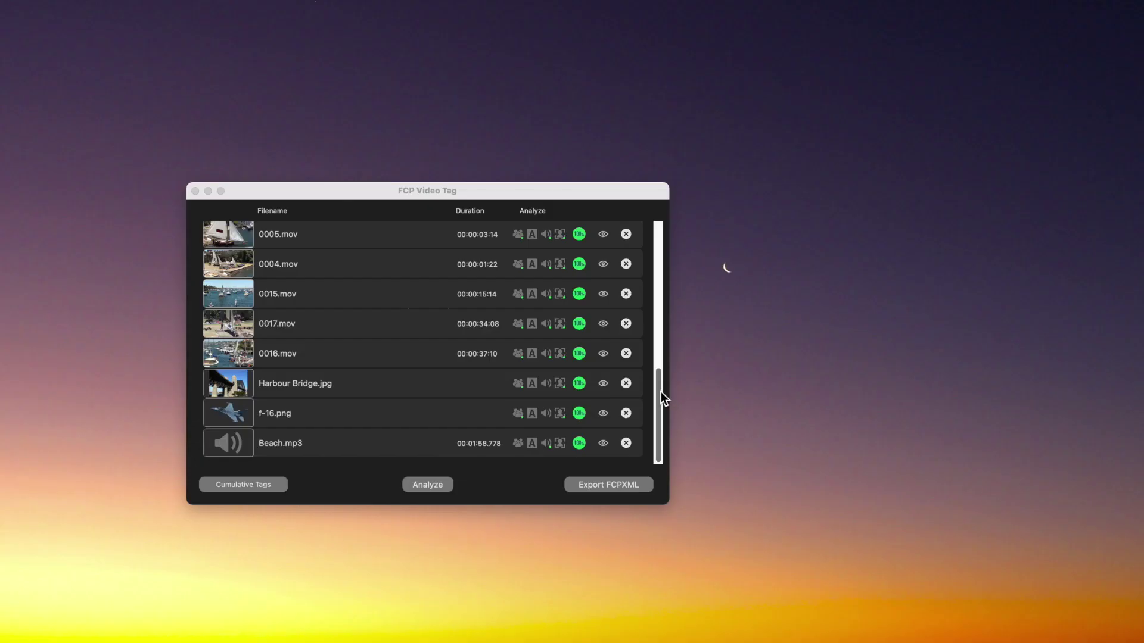
left_click_drag(660, 388, 670, 235)
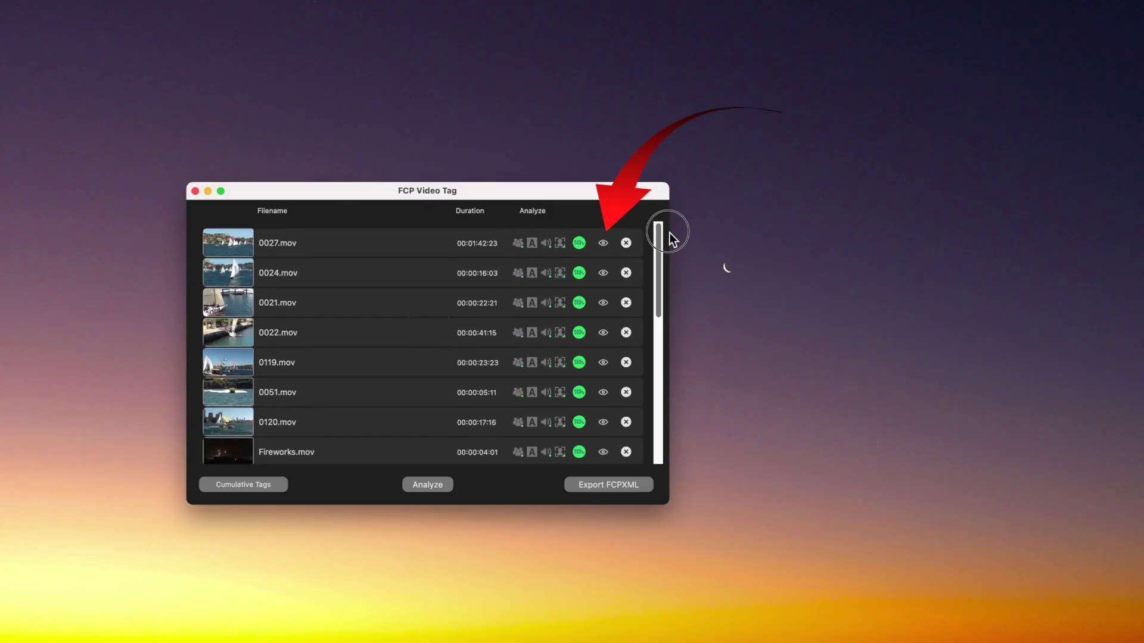
left_click(604, 303)
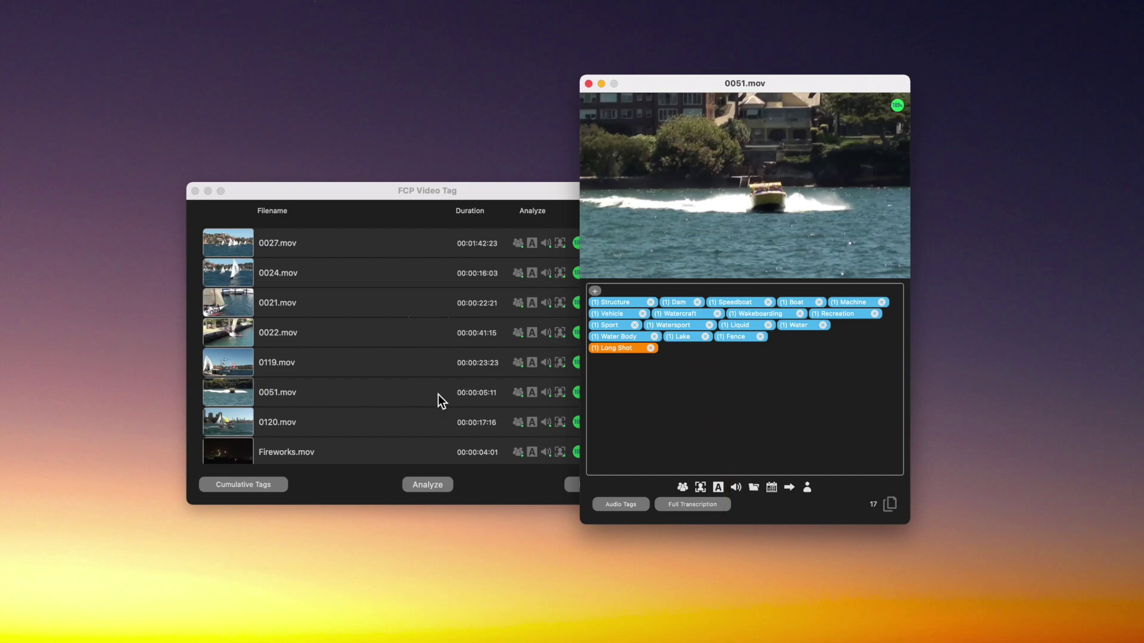
left_click(415, 392)
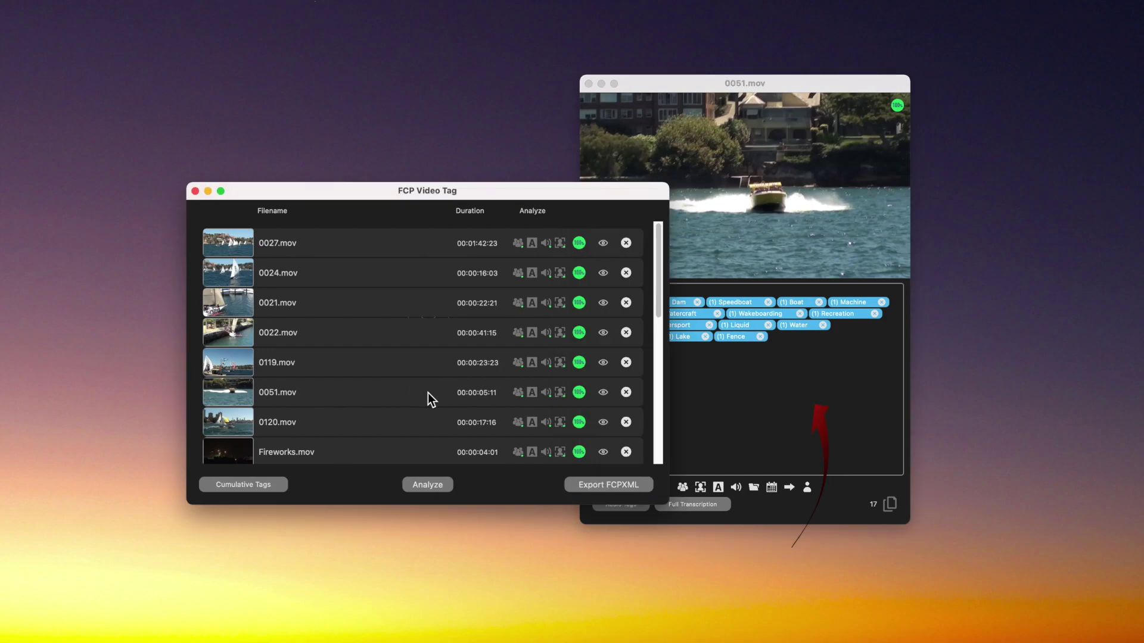
left_click(603, 393)
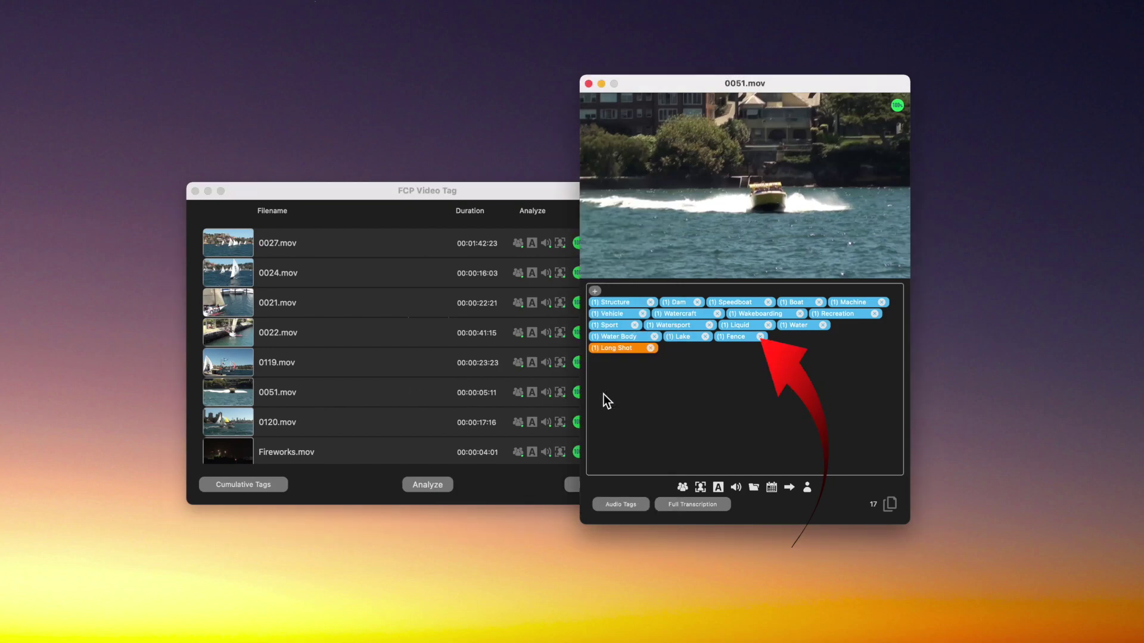
left_click(452, 364)
left_click(603, 303)
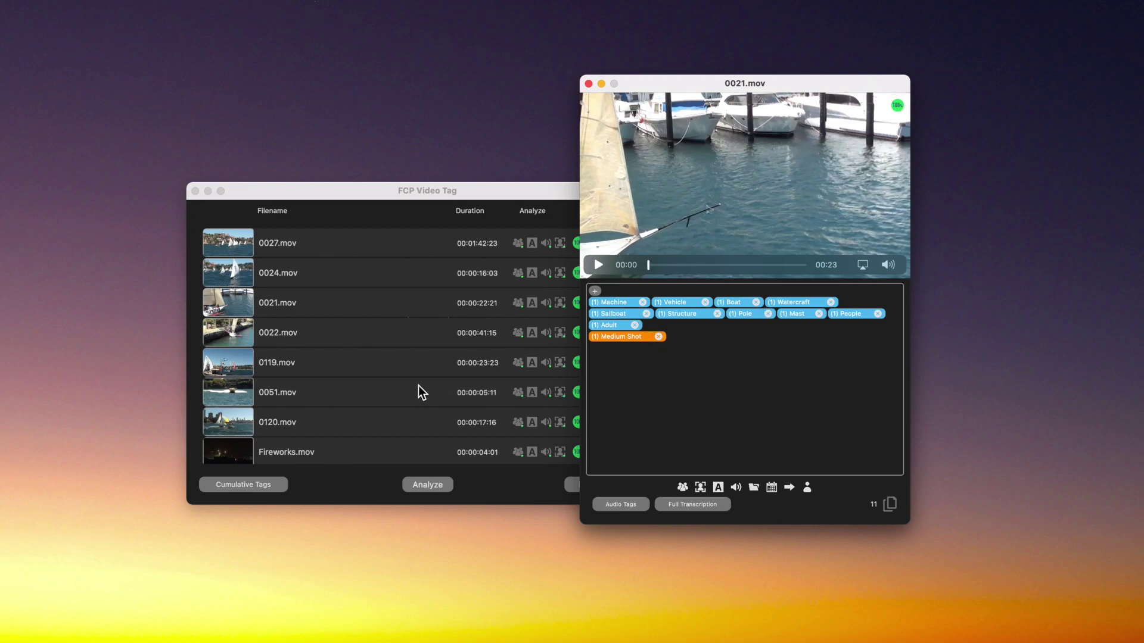
left_click(388, 422)
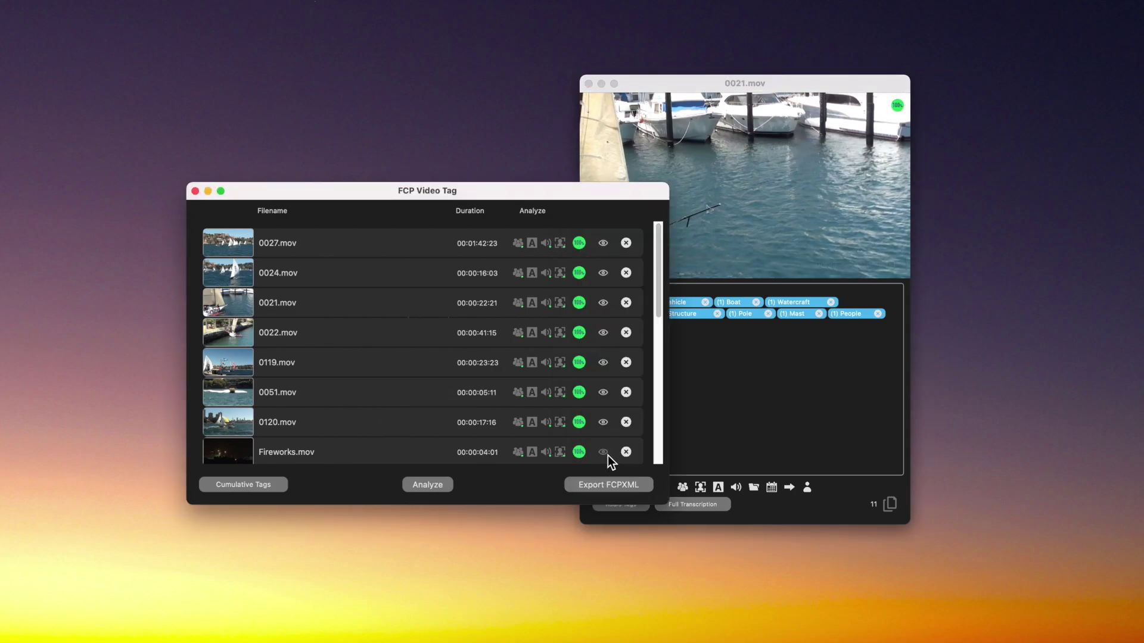
left_click(605, 453)
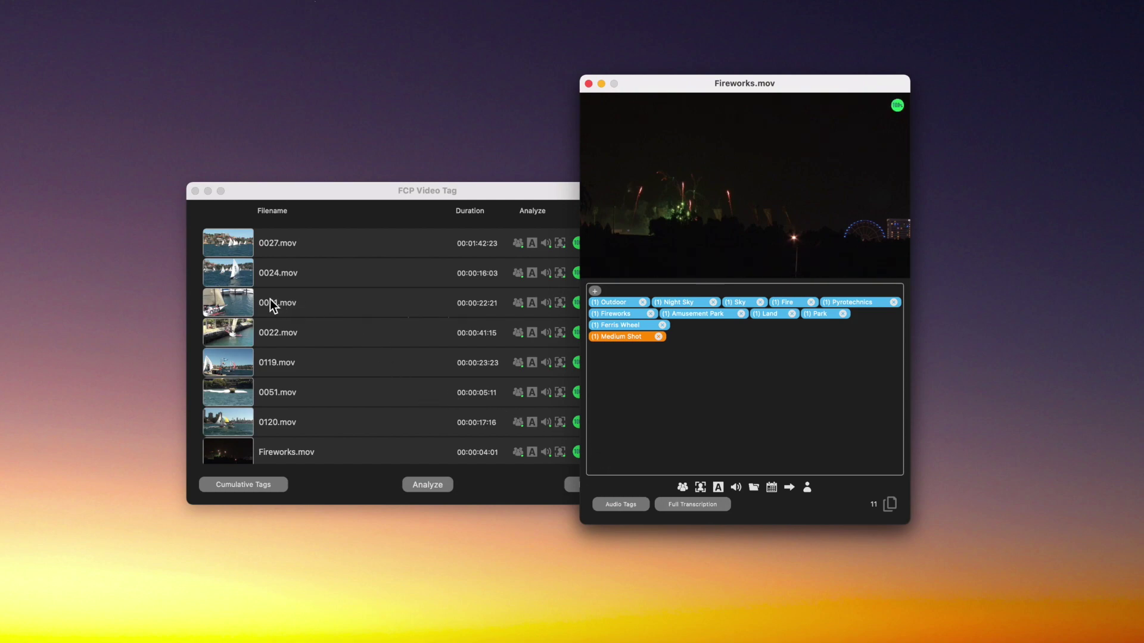
left_click(588, 83)
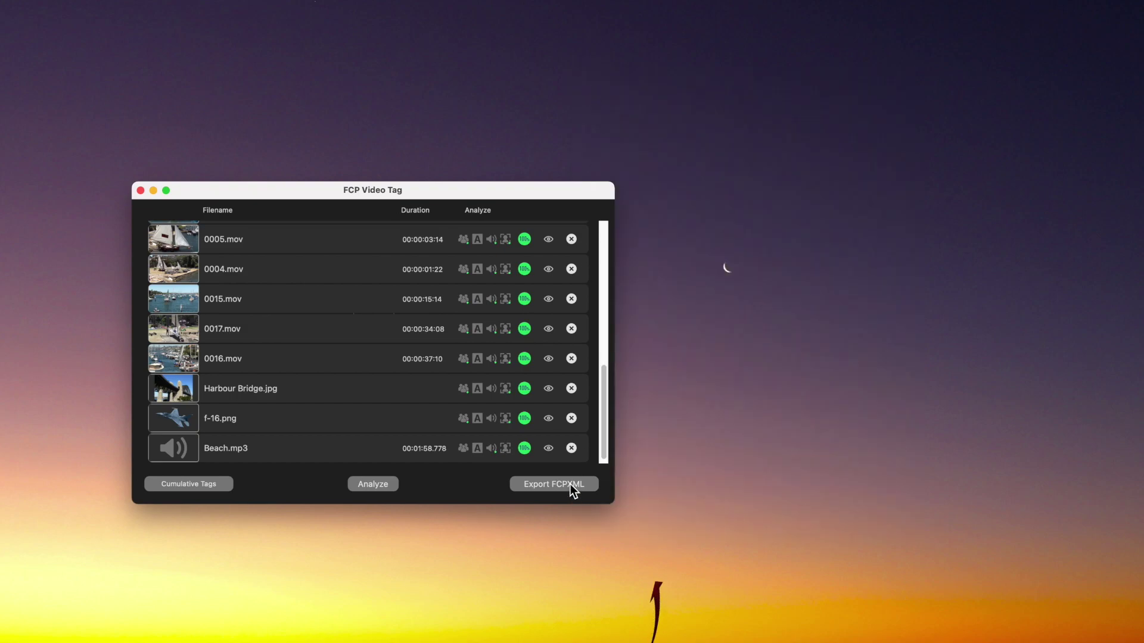
Step: Export the tagged media as an FCPXML into Documents, granting Documents folder access
left_click(572, 485)
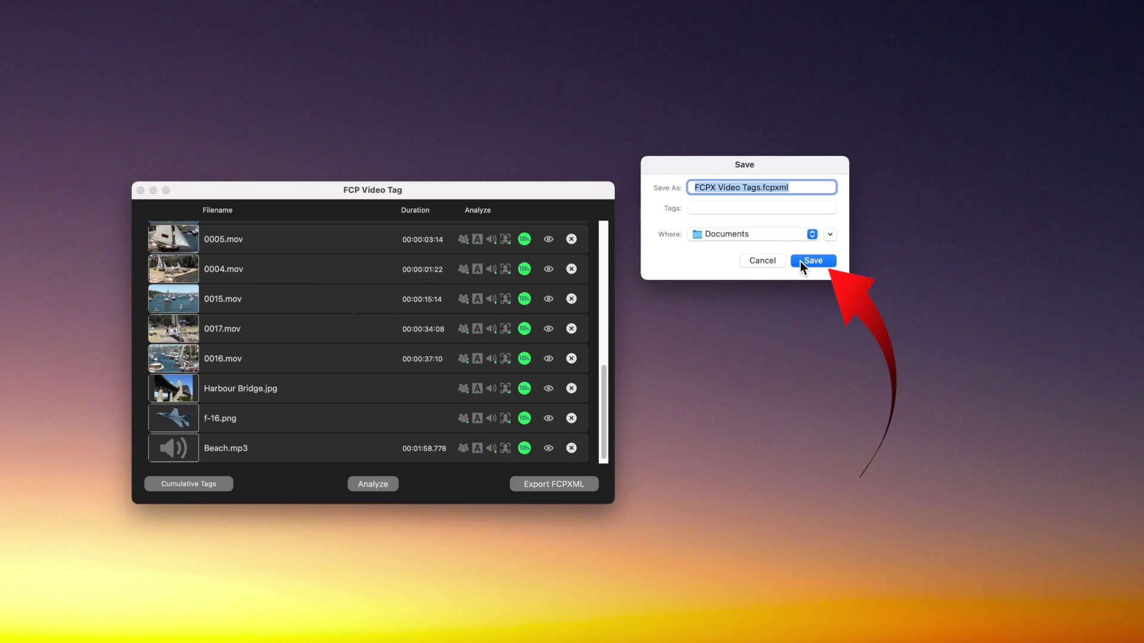
left_click(816, 261)
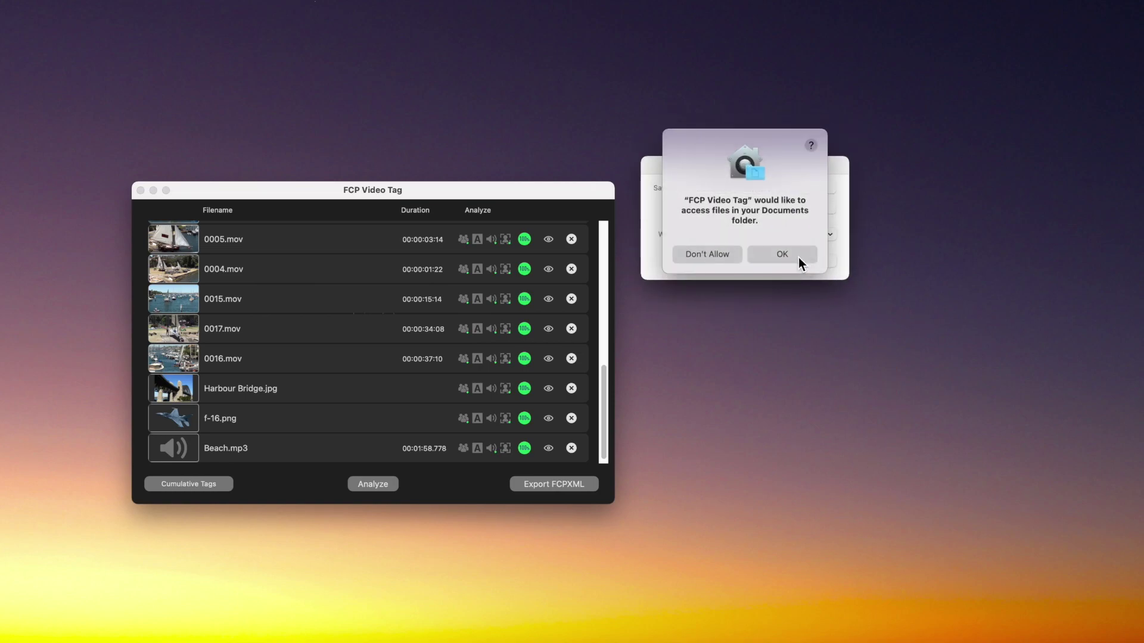
left_click(782, 255)
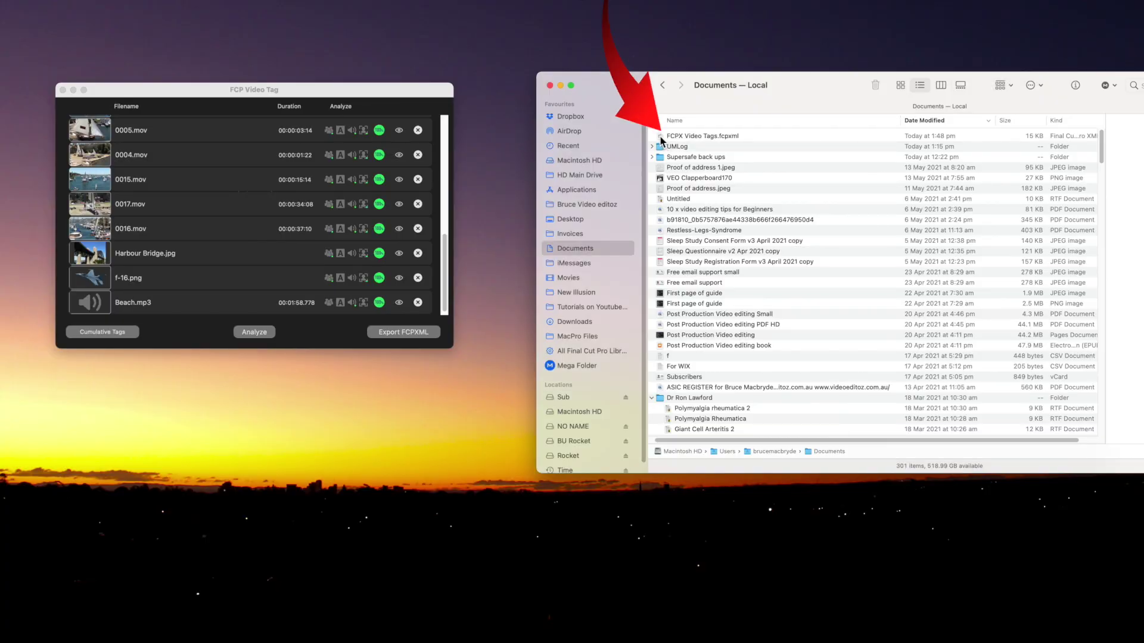
Step: Send the exported FCPX Video Tags.fcpxml to Final Cut Pro and scroll the sidebar
left_click_drag(661, 141, 586, 620)
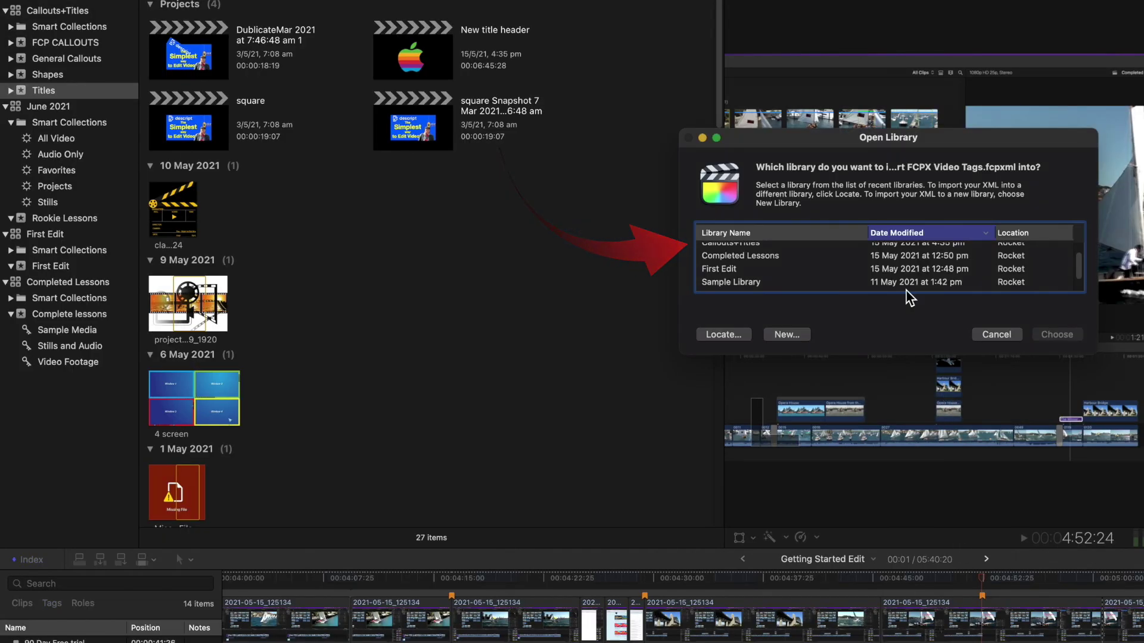
scroll(887, 262, "down", 2)
scroll(888, 259, "up", 3)
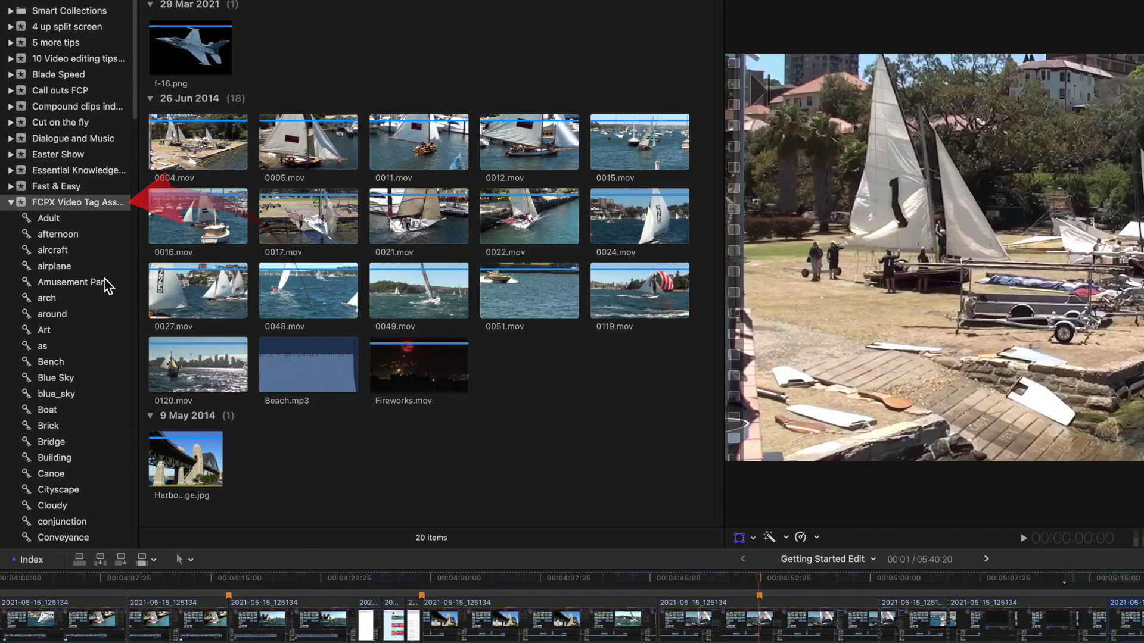
scroll(105, 277, "down", 10)
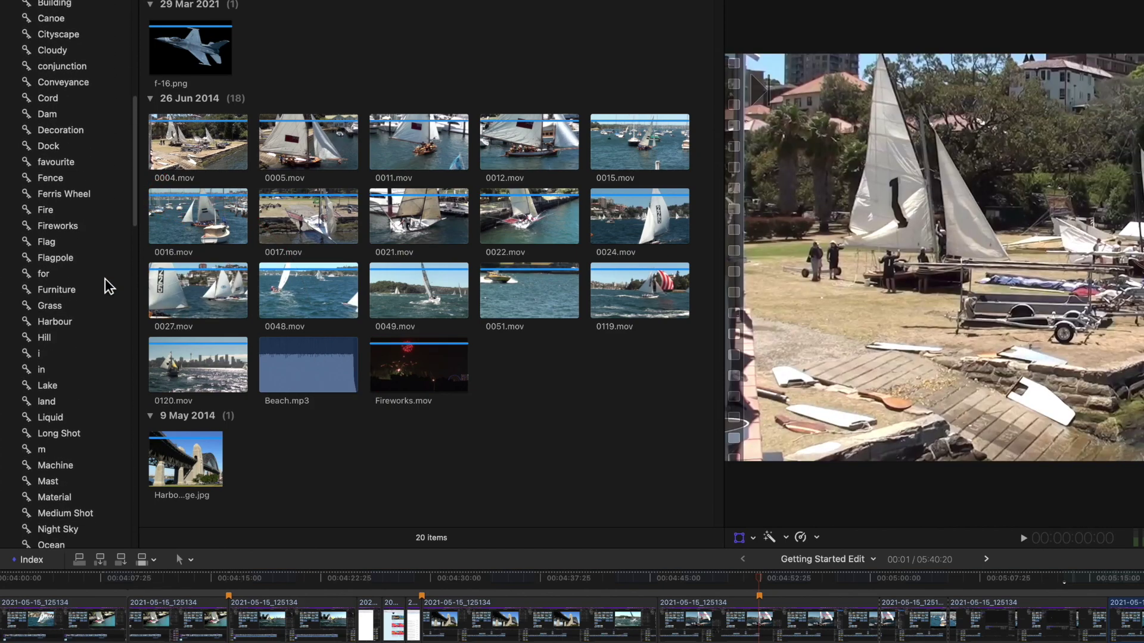
Step: Browse the Hill, Fire, Dock, Boat, Amusement Park, Bench, Blue Sky and Building keyword collections
left_click(55, 275)
left_click(71, 146)
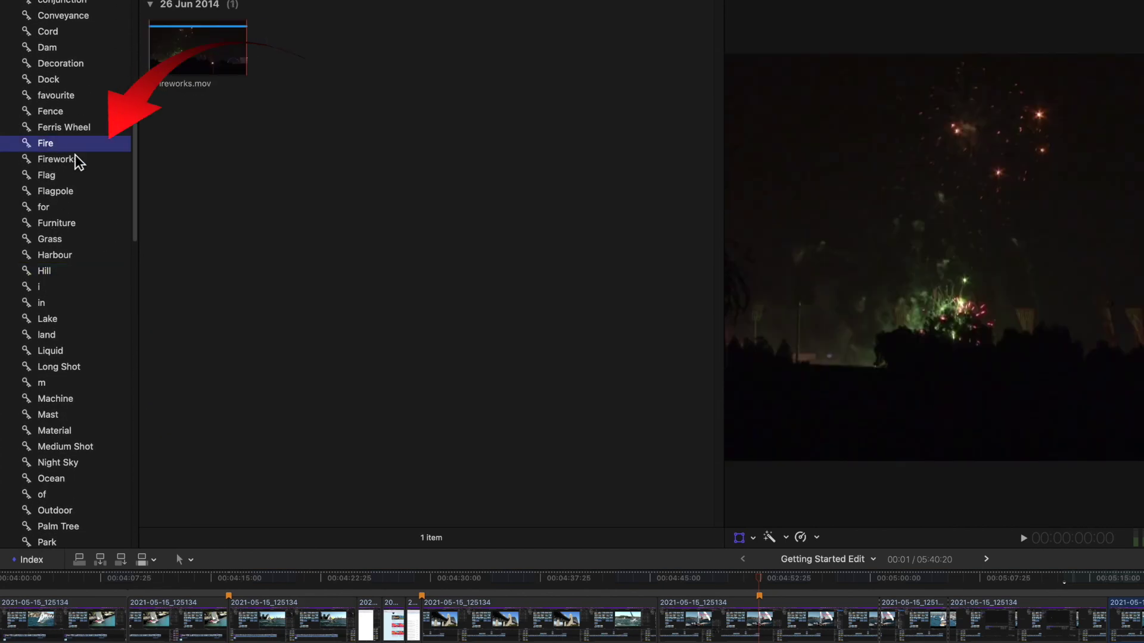
left_click(63, 81)
scroll(63, 89, "up", 6)
left_click(48, 101)
scroll(68, 119, "up", 3)
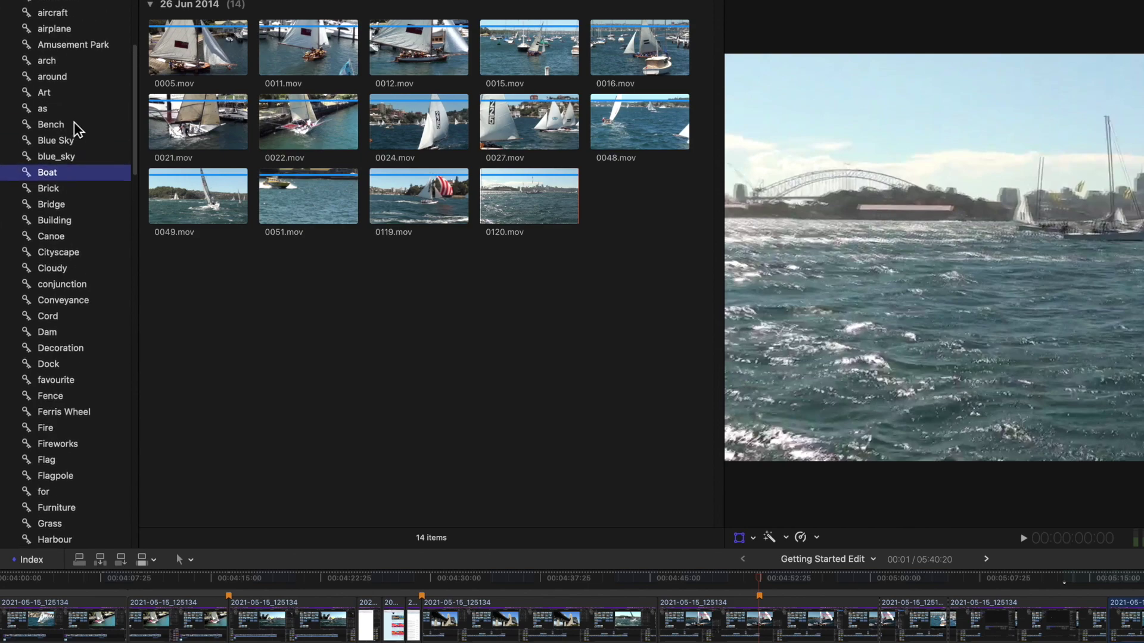
left_click(73, 48)
left_click(60, 126)
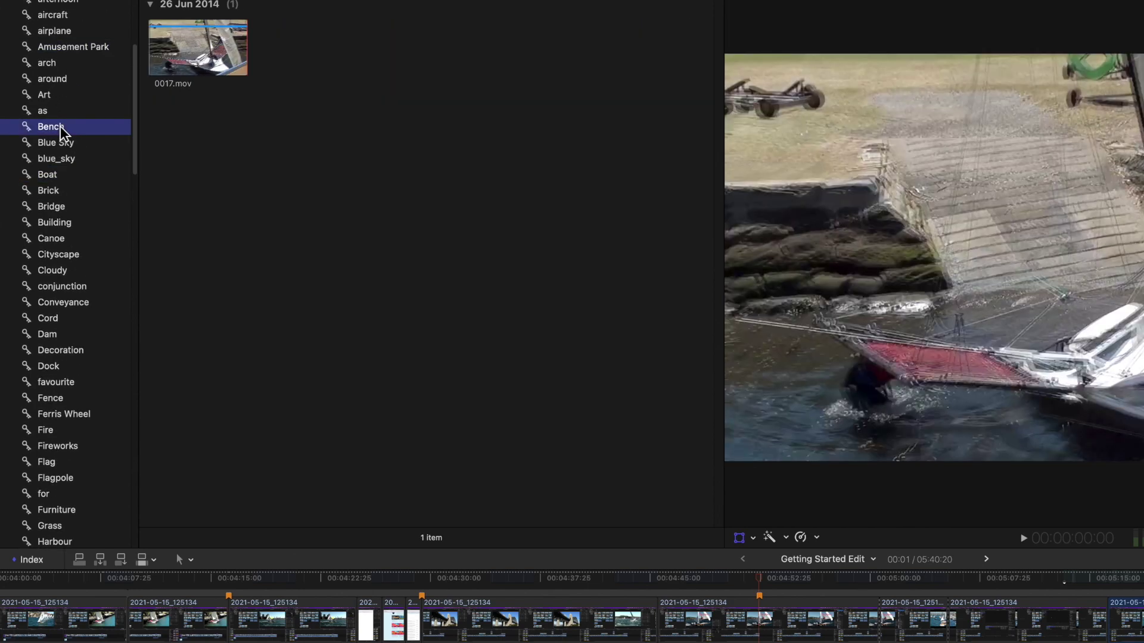
left_click(63, 146)
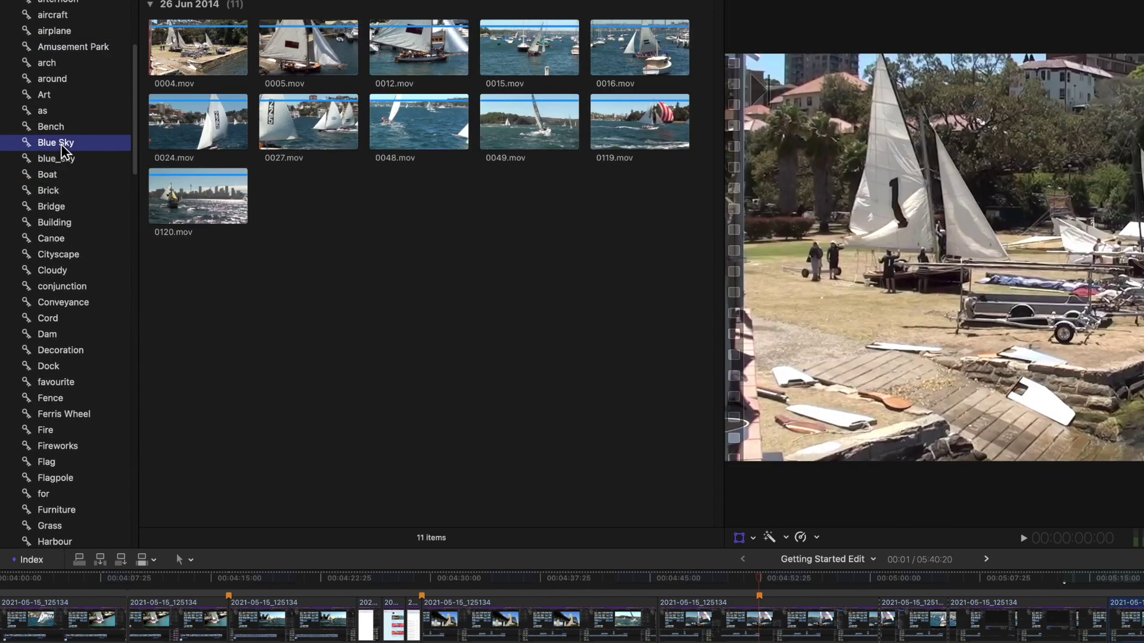
left_click(64, 225)
Step: Browse the clips in the Canoe, blue_sky, Bench and Dock keyword collections
left_click(63, 238)
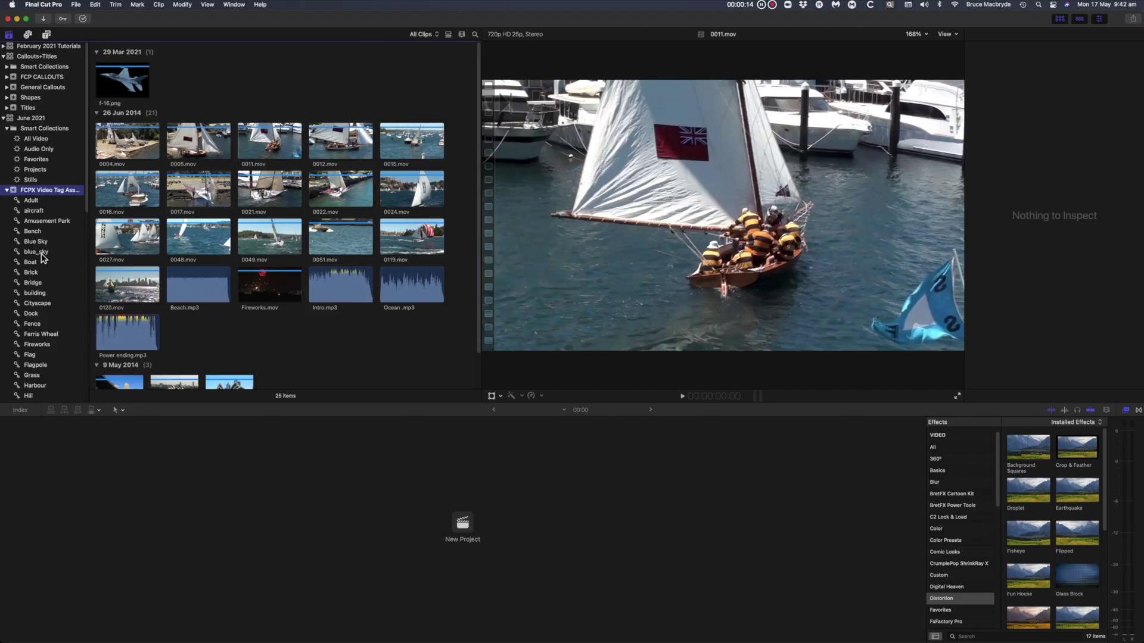
left_click(42, 254)
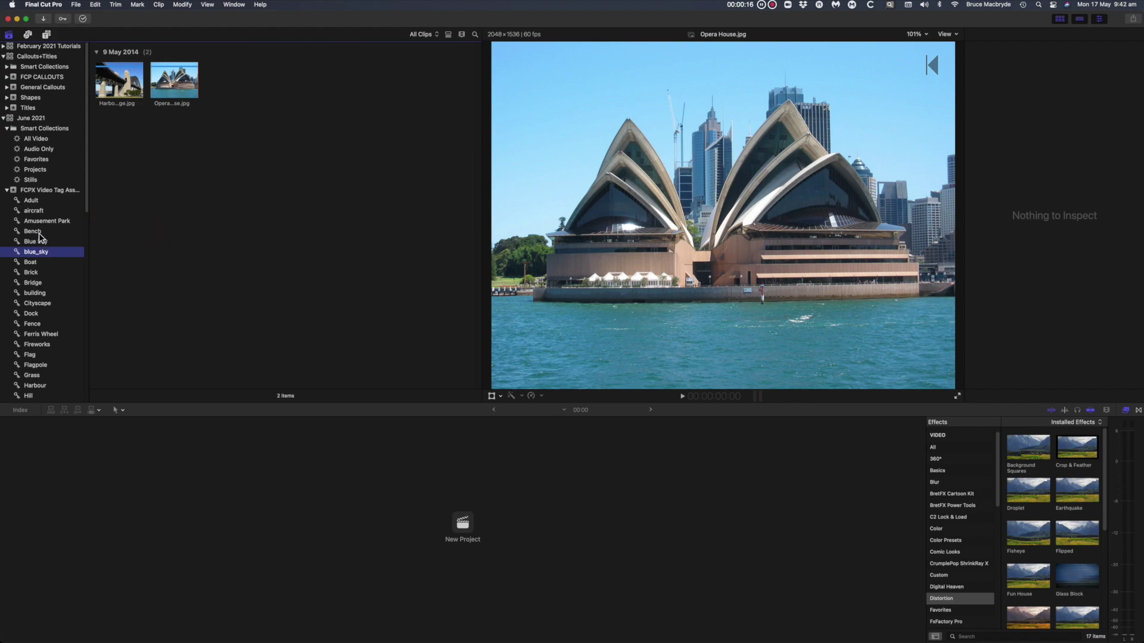
left_click(40, 235)
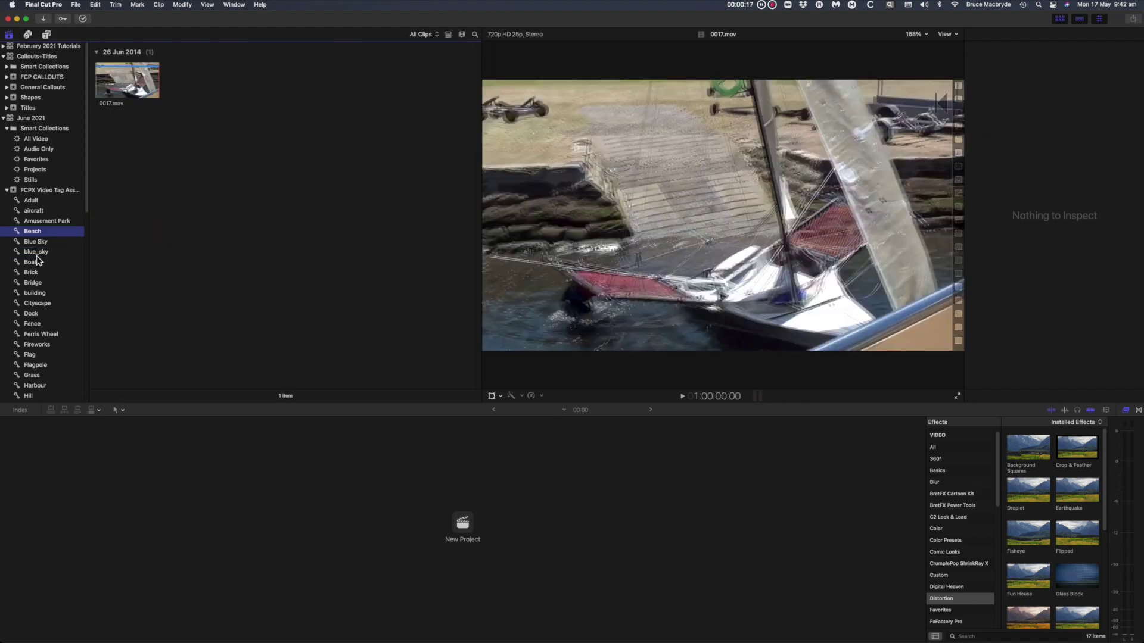
left_click(33, 315)
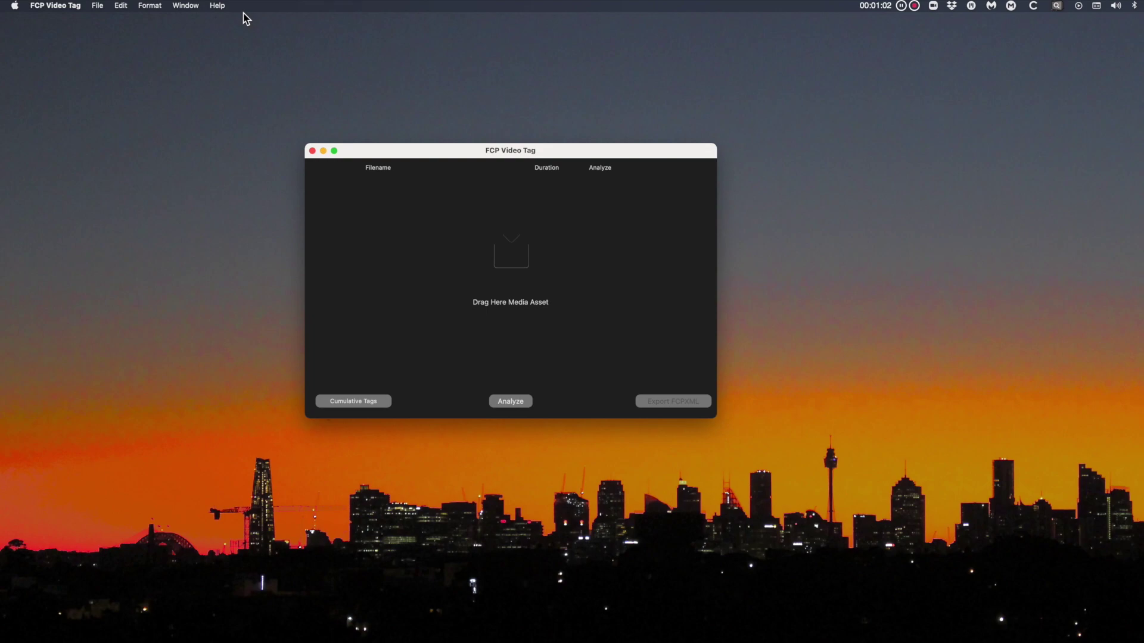
Step: Search the tag archive for 'sail' via Window > Search Archive
left_click(187, 6)
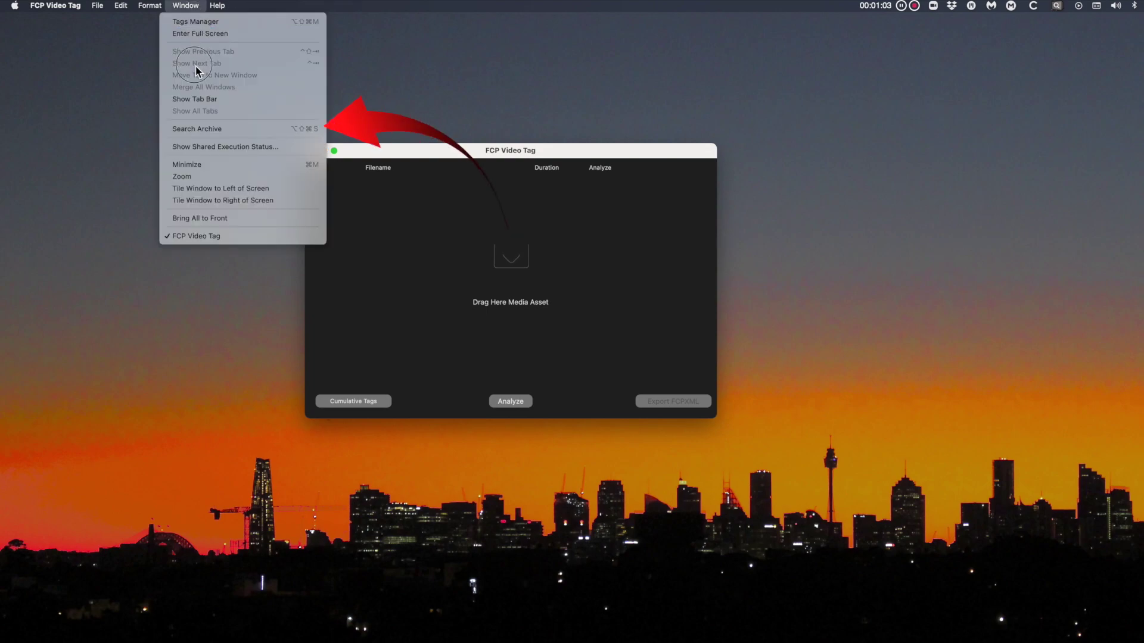
left_click(202, 135)
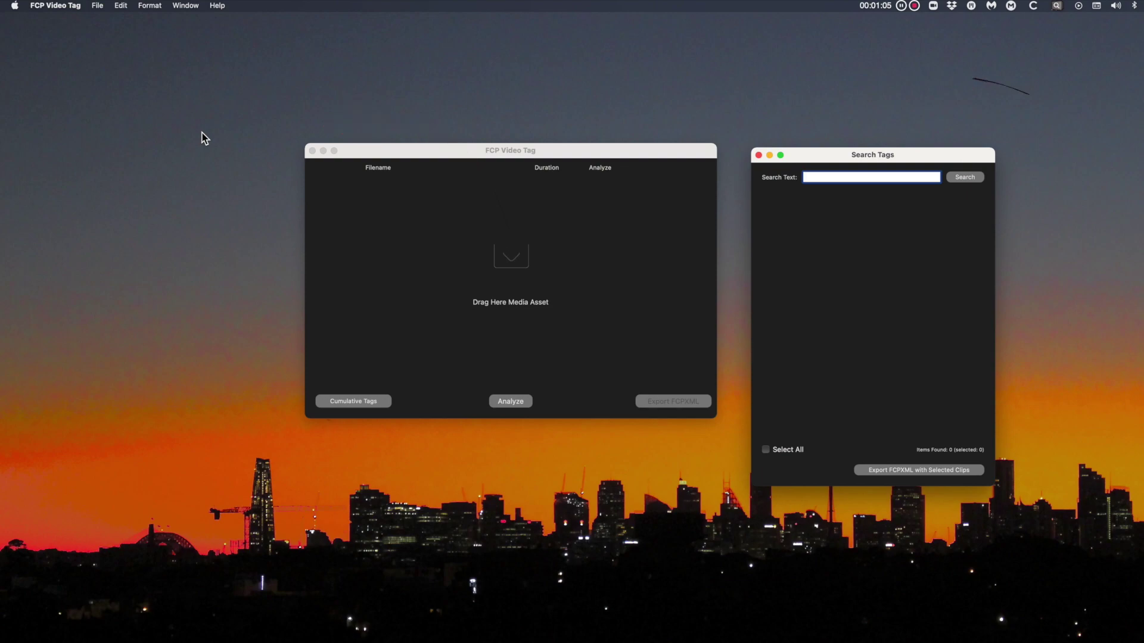
type("sail")
key("Return")
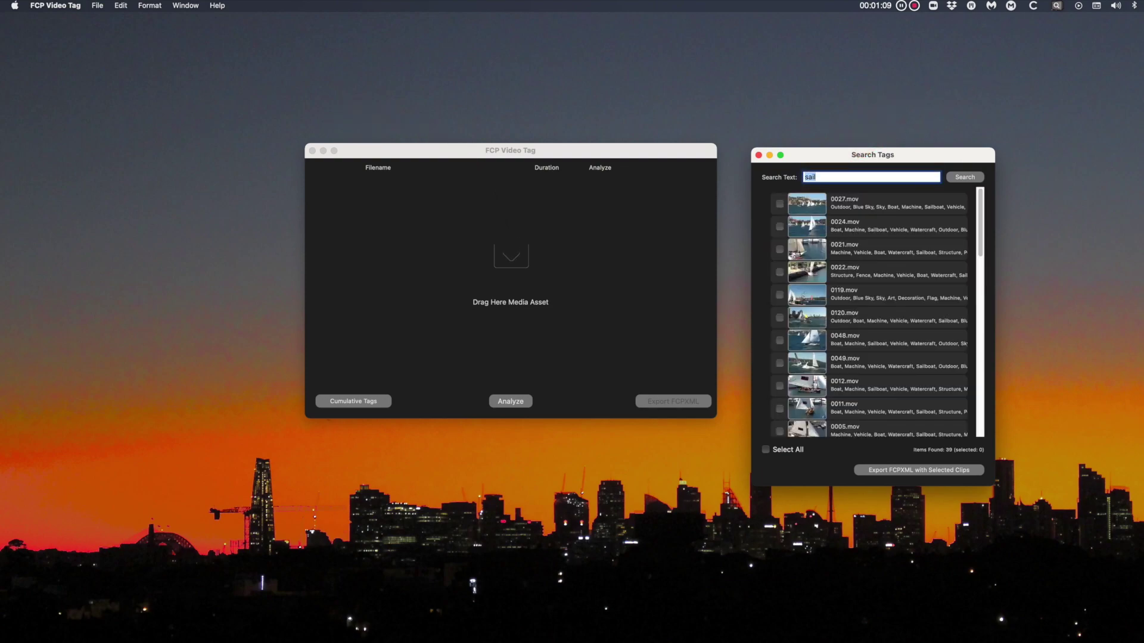
Step: Export clips 0048.mov and 0011.mov as a renamed FCPXML file and save it
scroll(780, 333, "down", 1)
left_click(779, 333)
left_click(780, 400)
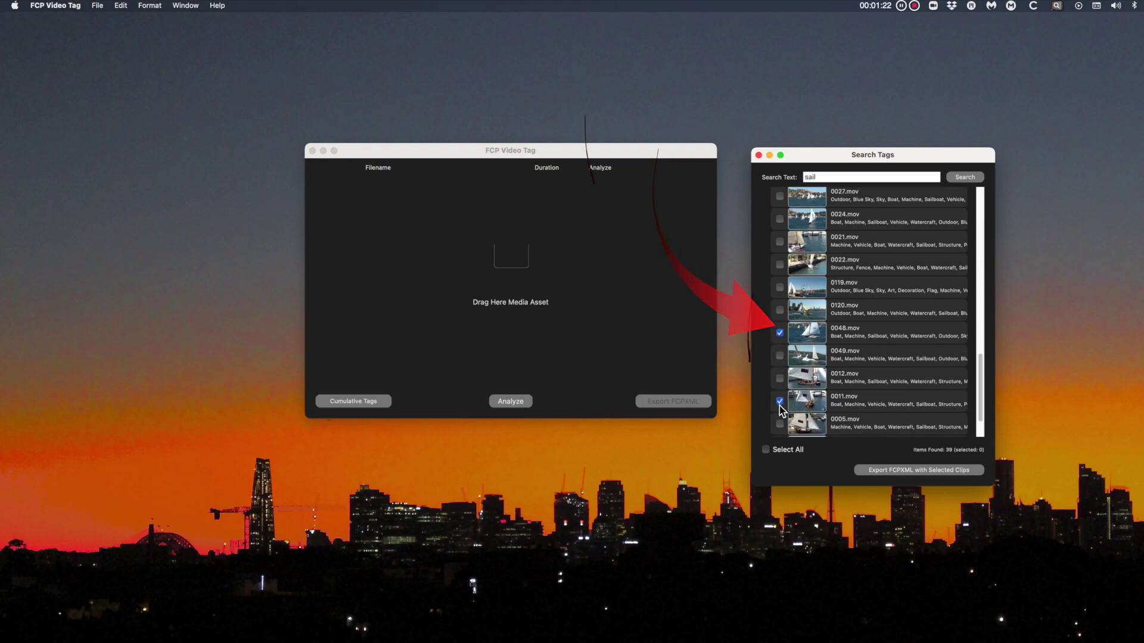
left_click(909, 472)
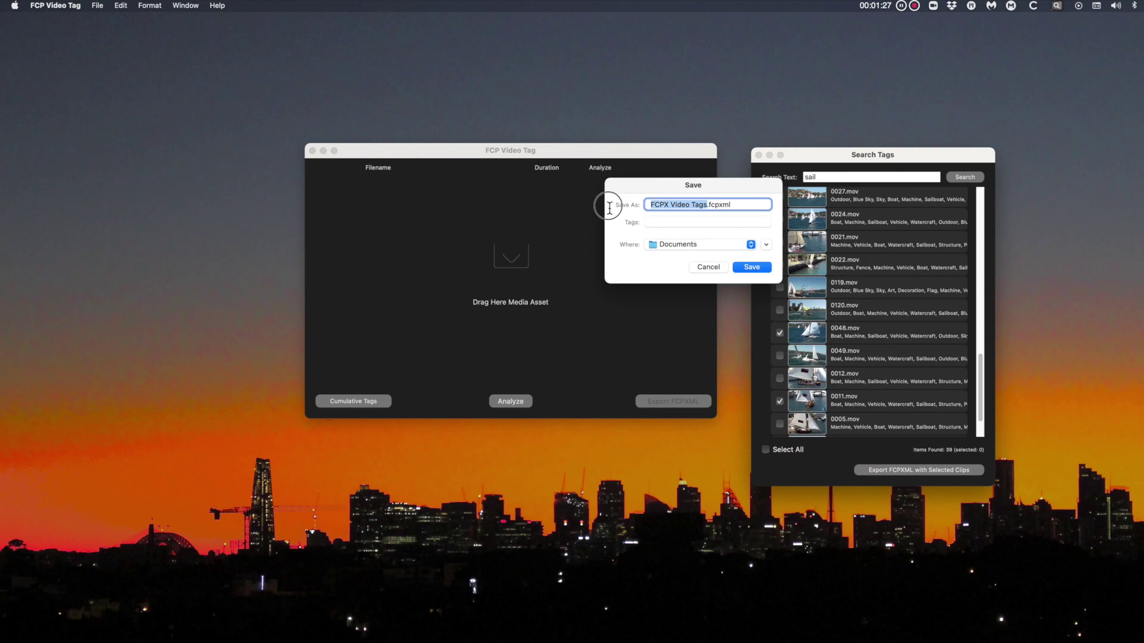
type("old keywords.fcpxml")
left_click(752, 266)
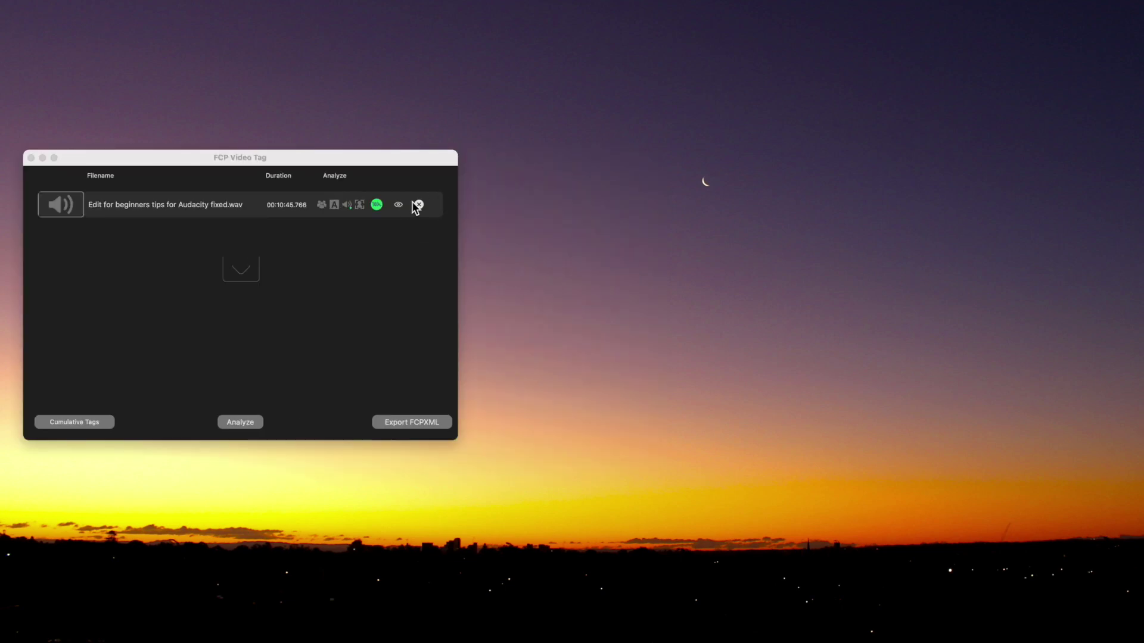
Step: Preview the audio file's tags and ignore the words the, you, a, of and is
left_click(399, 205)
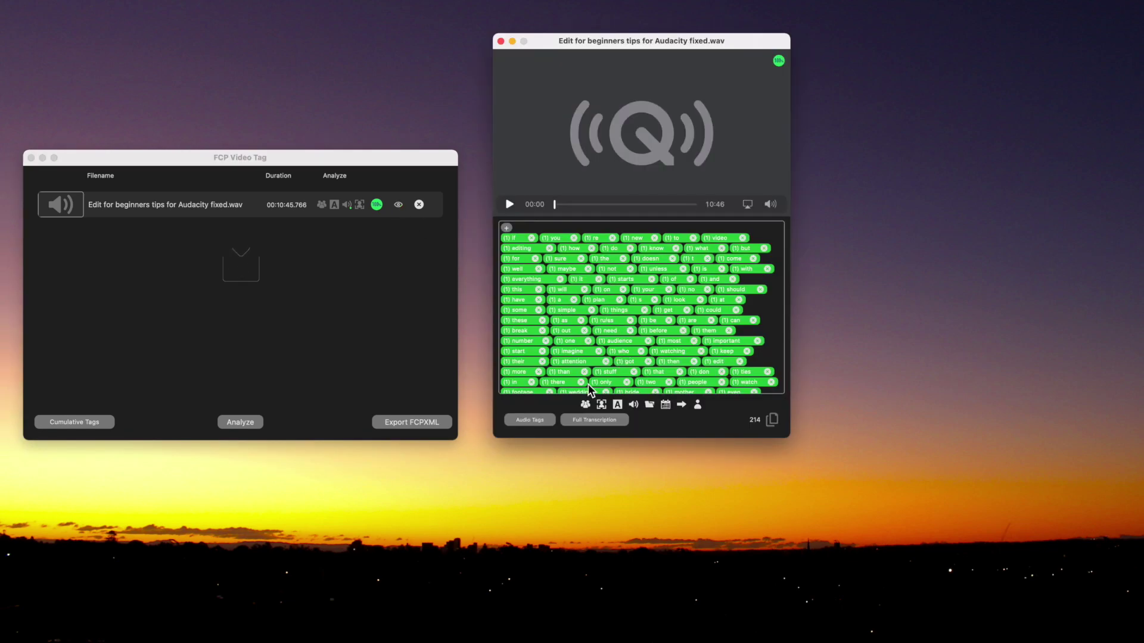
left_click(531, 420)
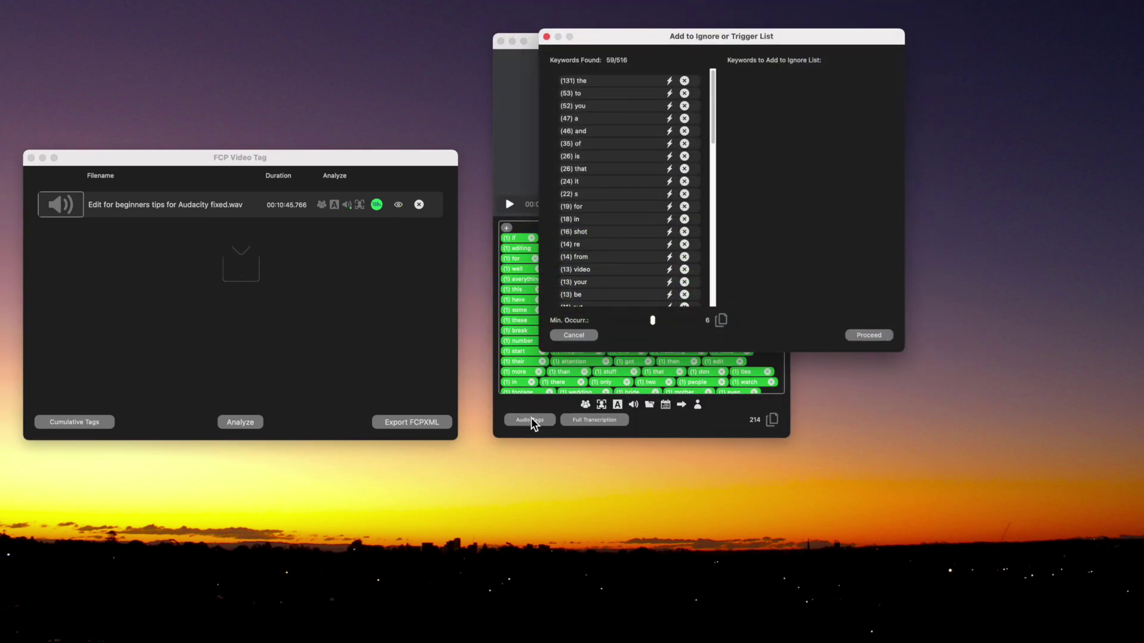
left_click(684, 82)
left_click(684, 93)
left_click(683, 93)
left_click(684, 105)
left_click(684, 106)
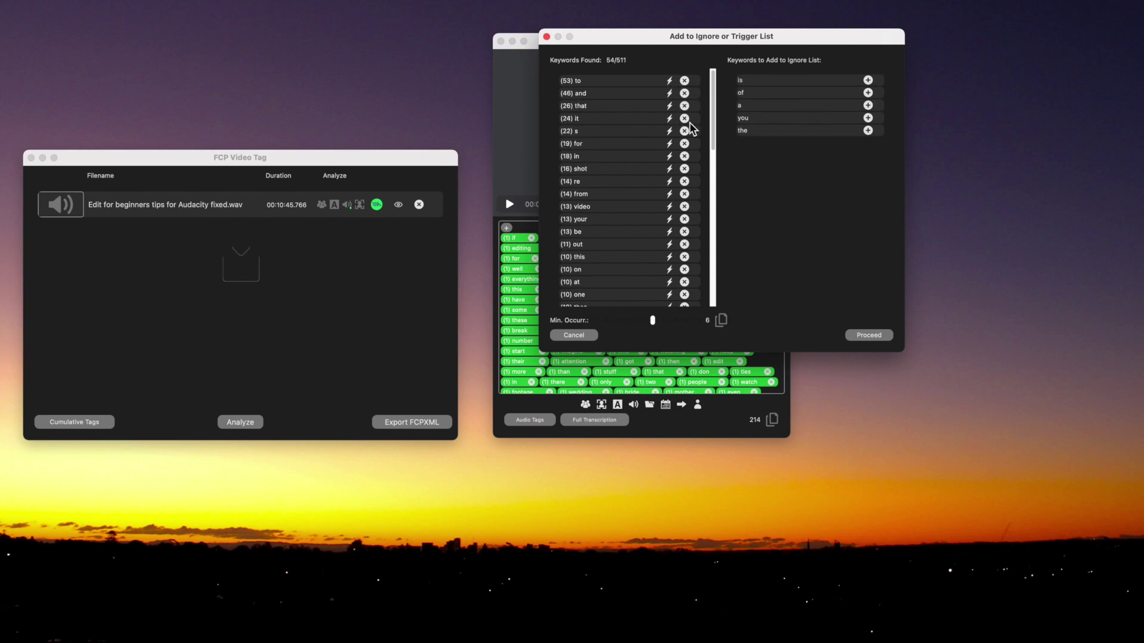
Step: Ignore to, and, that, it, s, re and from, keeping video as a keyword
left_click(684, 81)
left_click(684, 81)
left_click(684, 80)
left_click(684, 80)
left_click(684, 80)
left_click(684, 80)
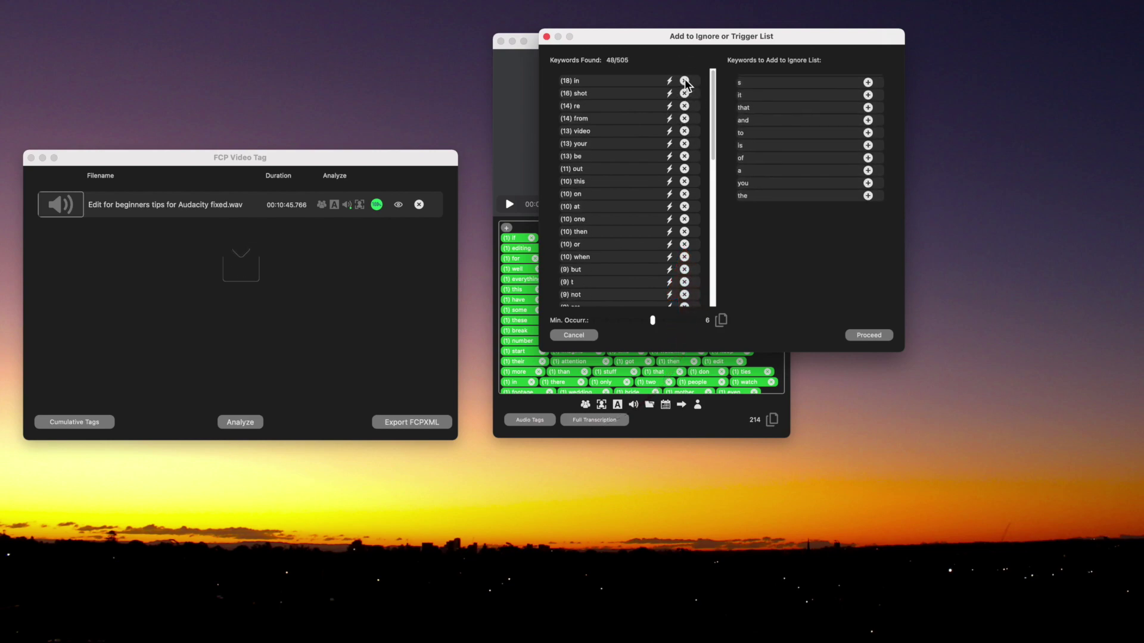
left_click(684, 81)
left_click(684, 94)
left_click(686, 94)
left_click(685, 93)
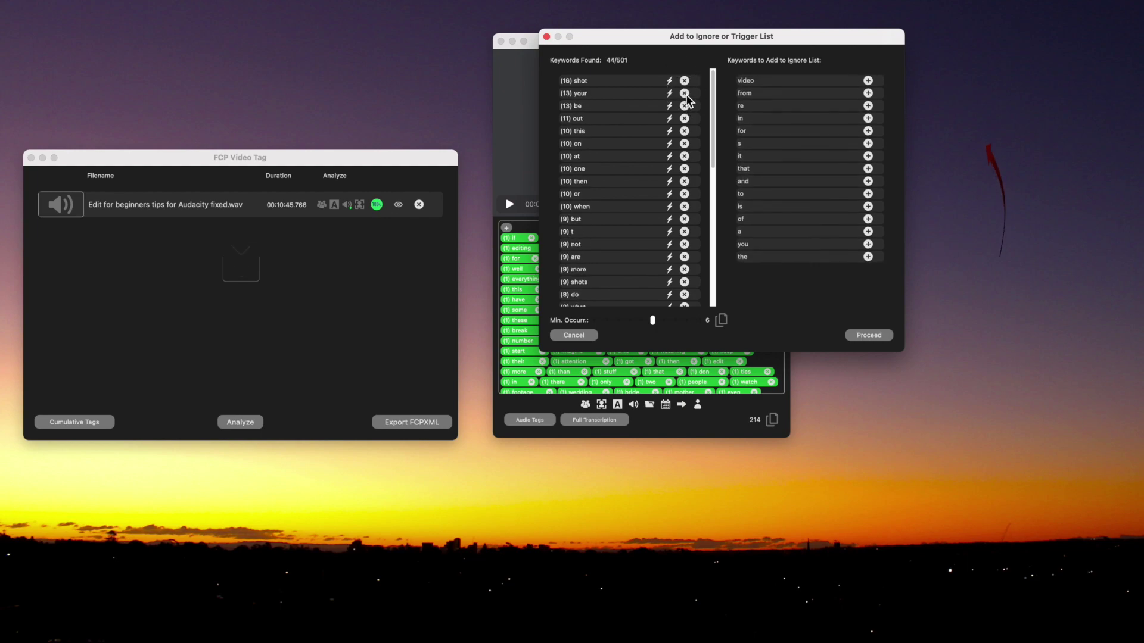
left_click(868, 82)
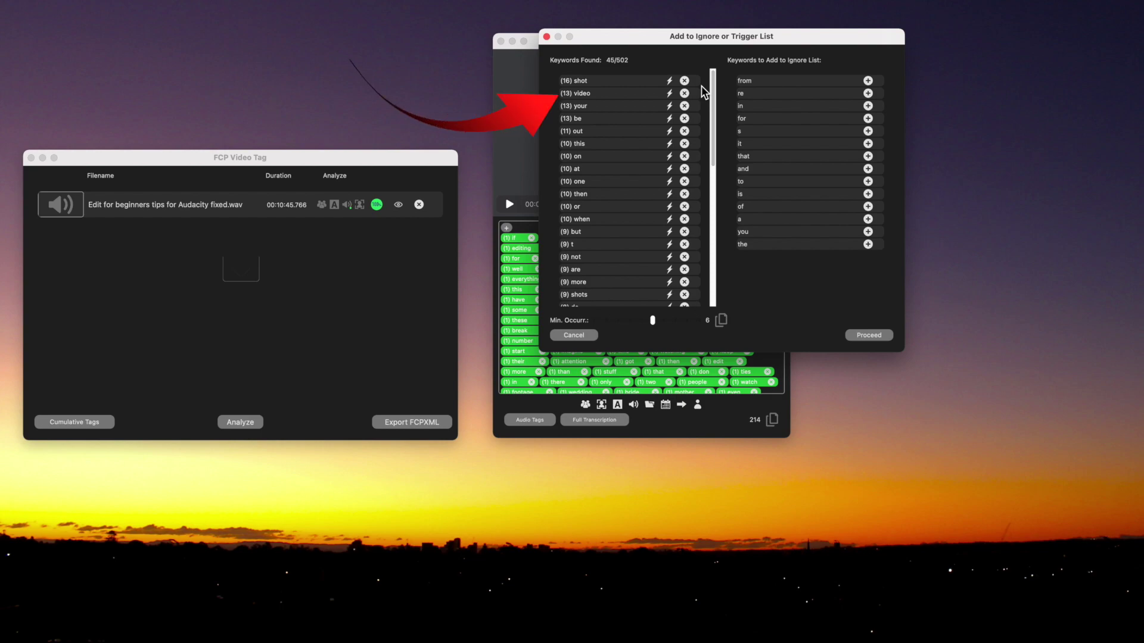
Step: Add your, out, this, on and at to the ignore list
left_click(684, 106)
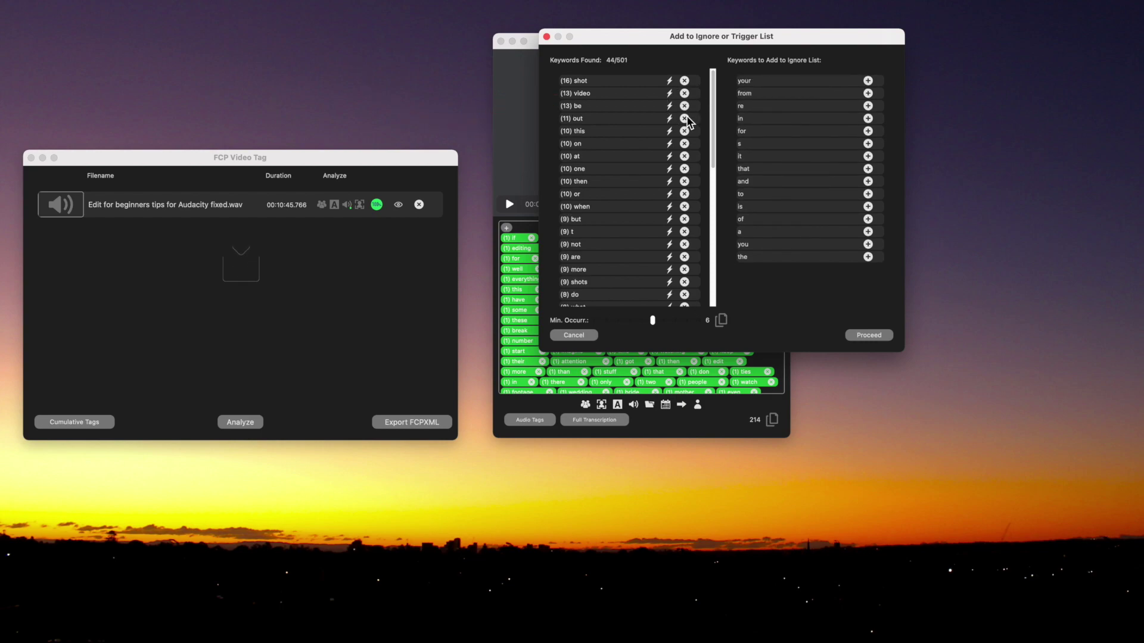
left_click(685, 118)
left_click(684, 118)
left_click(684, 119)
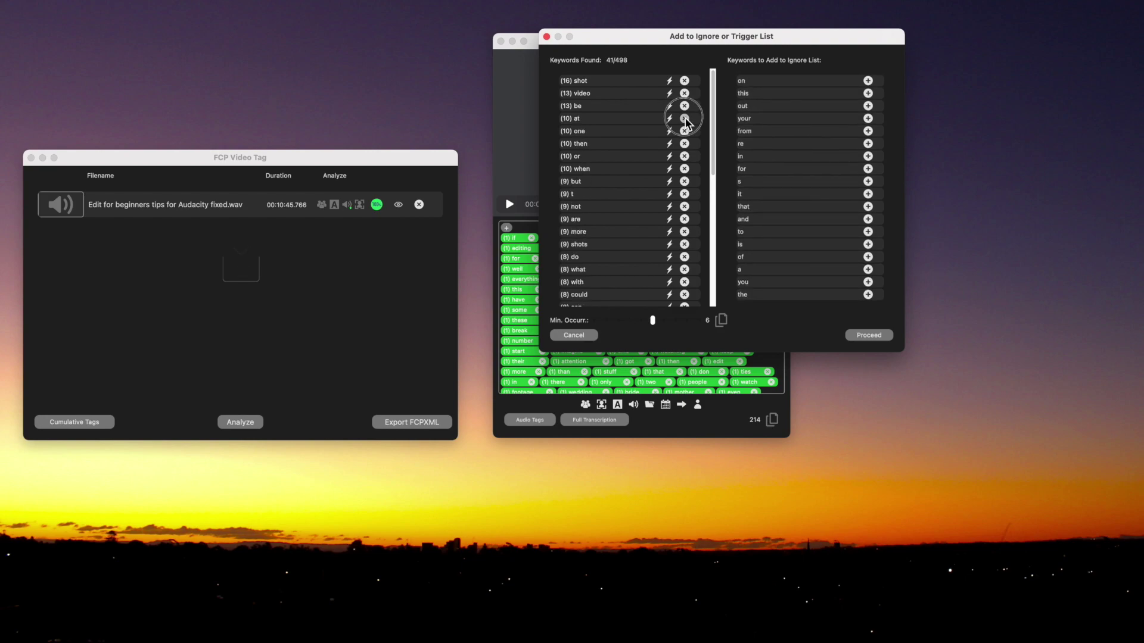
left_click(685, 119)
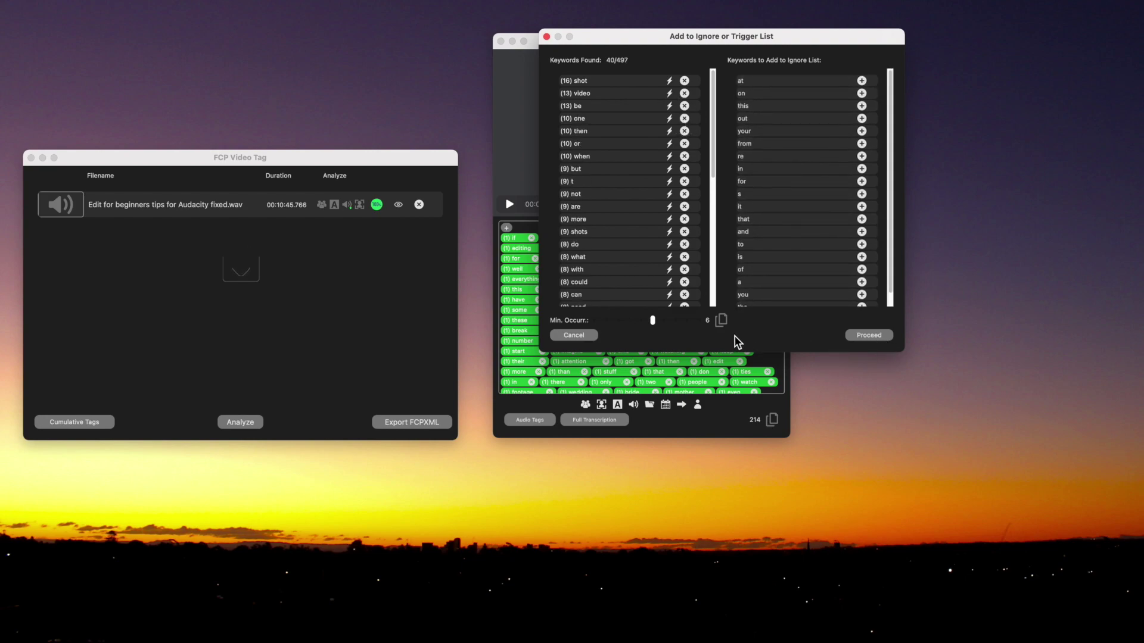
Step: Ignore they, another, before, will and as, then proceed with the list
scroll(663, 237, "down", 10)
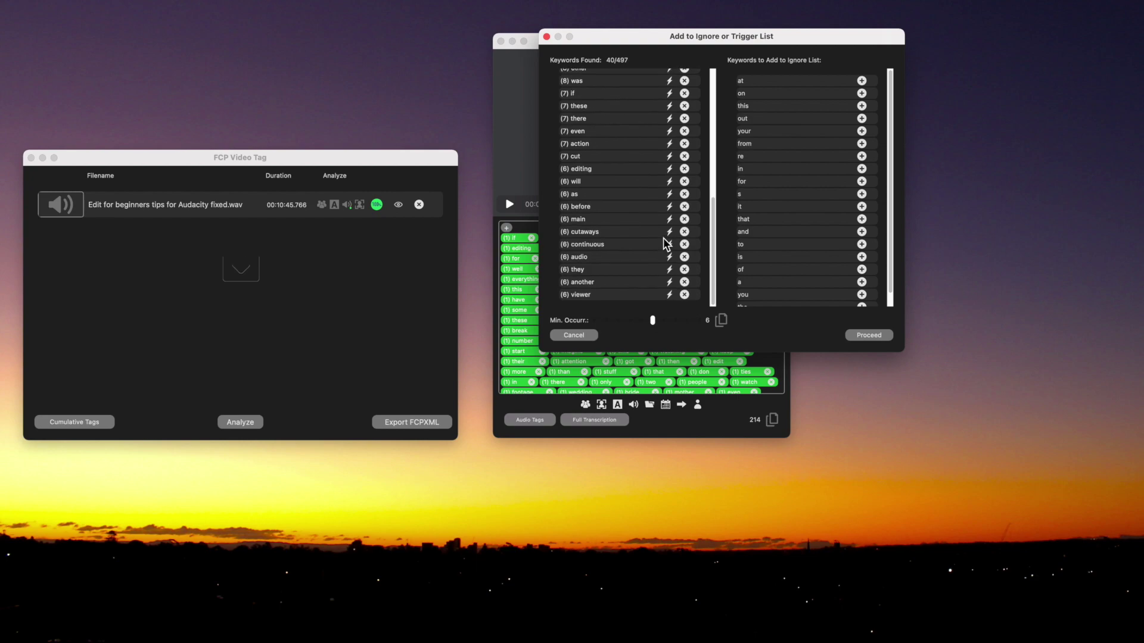
left_click(684, 270)
left_click(685, 282)
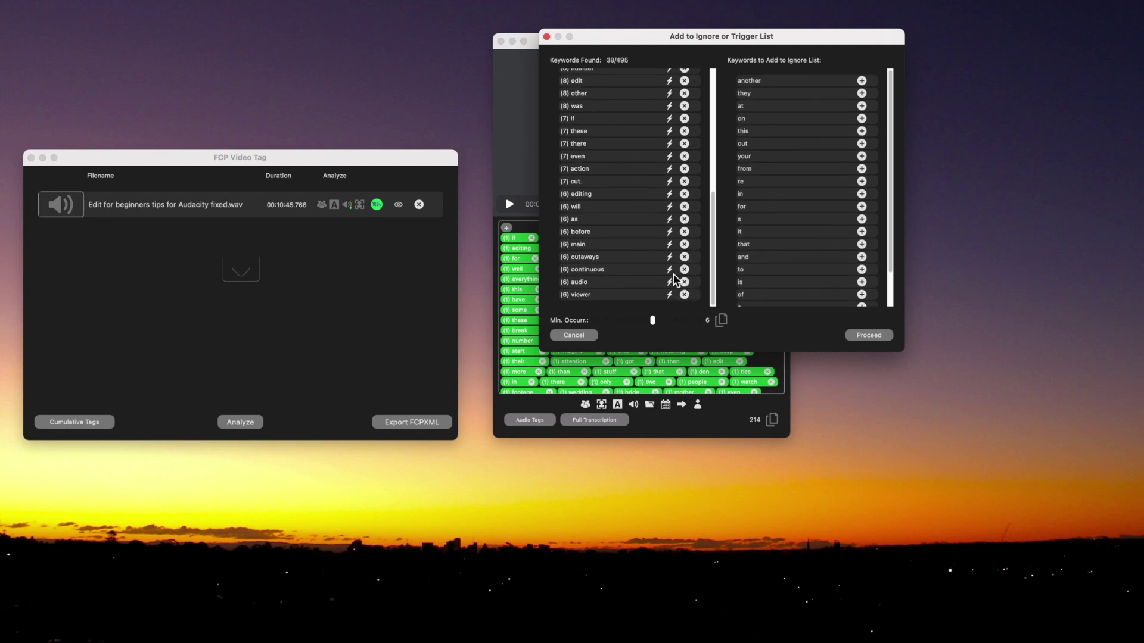
left_click(685, 232)
left_click(684, 219)
left_click(684, 231)
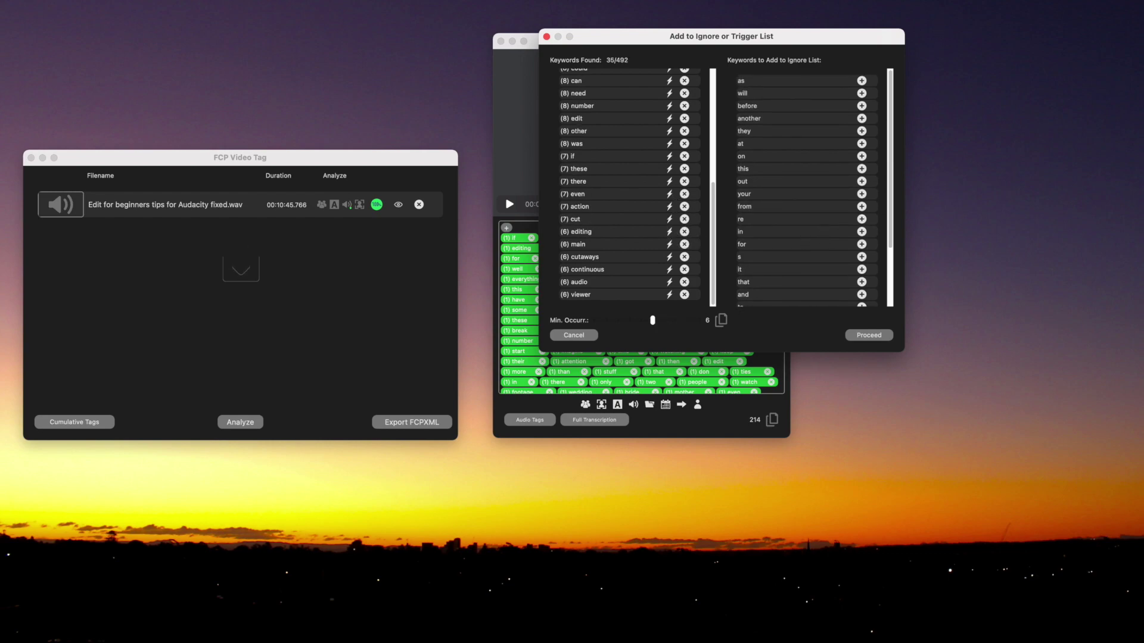
left_click(910, 318)
Step: Apply the ignore list and delete 'when you view the' from the full transcription
left_click(875, 335)
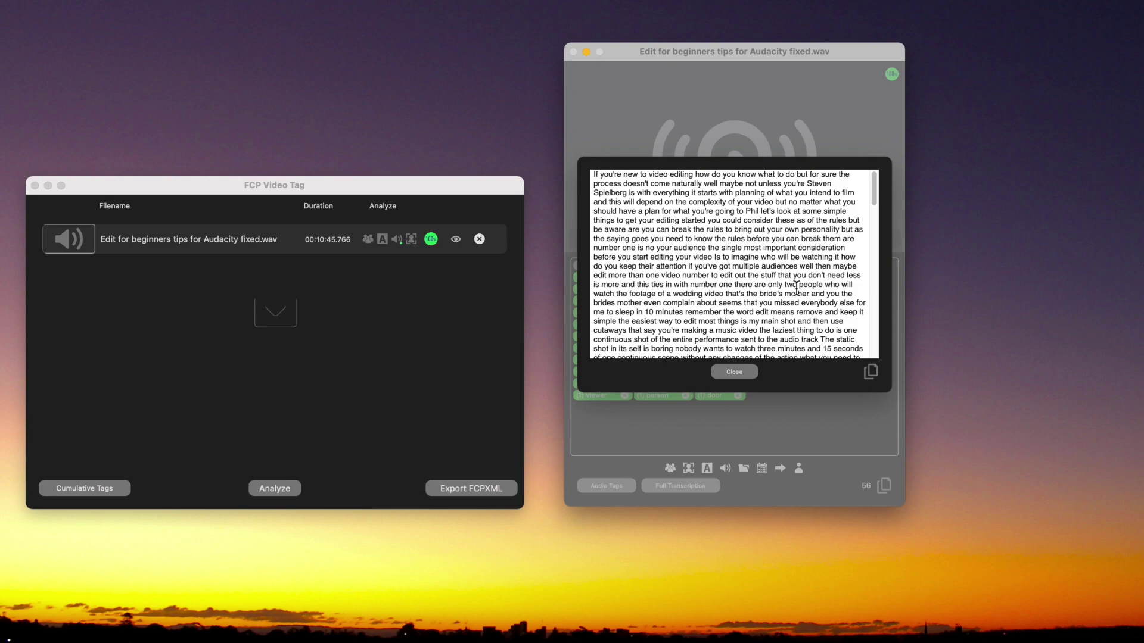
scroll(796, 289, "down", 10)
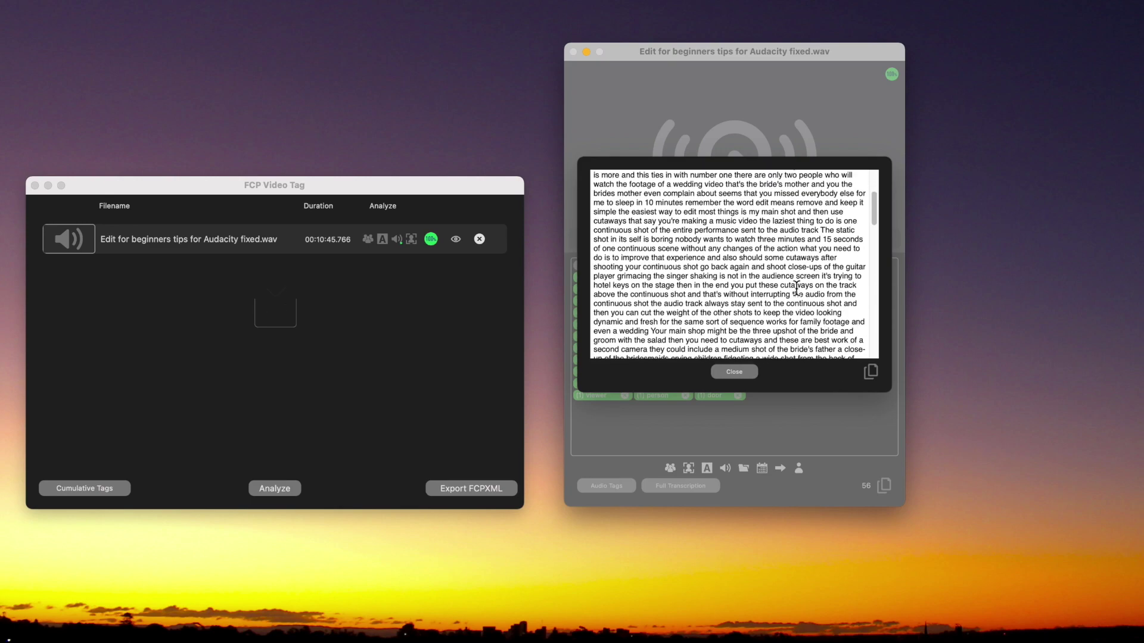
scroll(796, 289, "down", 5)
left_click_drag(797, 288, 729, 287)
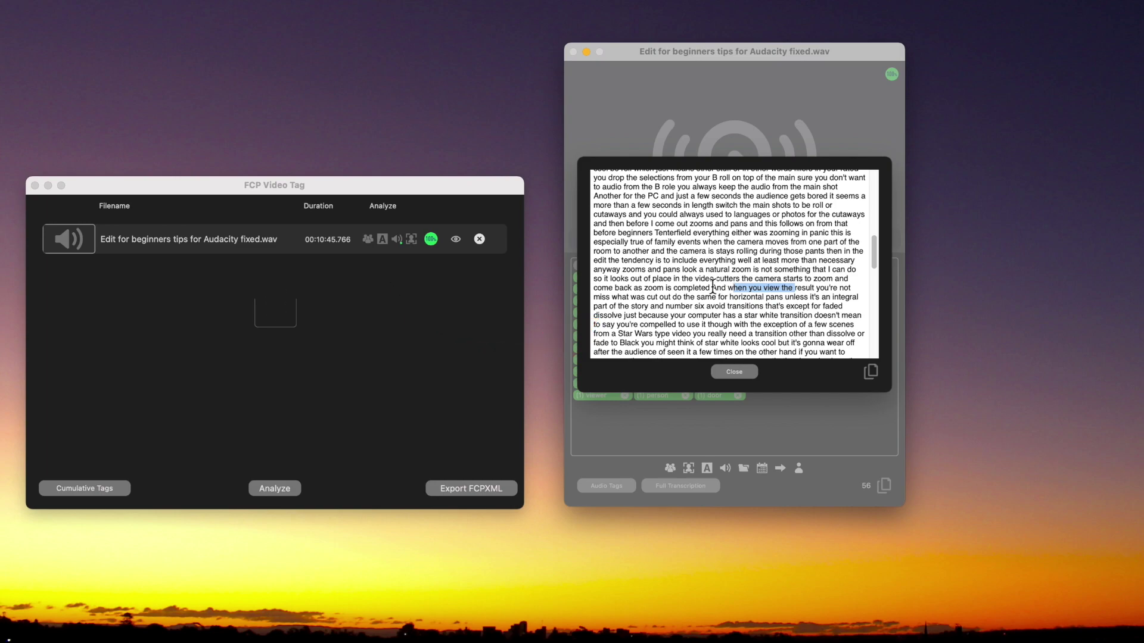
key("BackSpace")
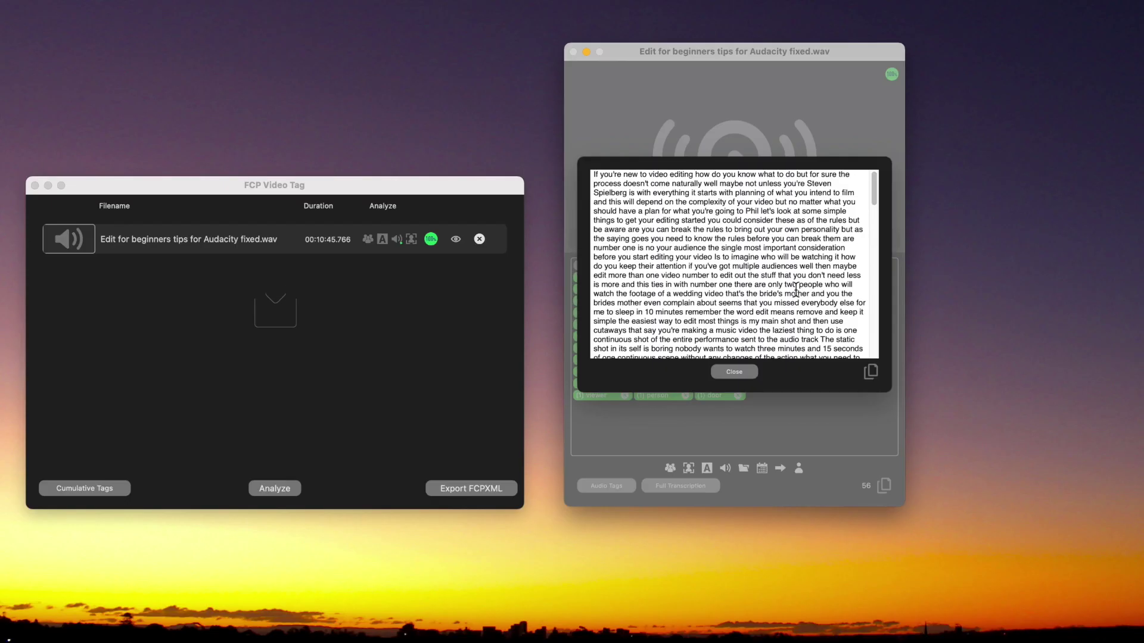
Step: Select the phrase 'when you view the' in the transcription again
scroll(795, 288, "down", 5)
scroll(796, 287, "down", 10)
left_click_drag(796, 287, 733, 289)
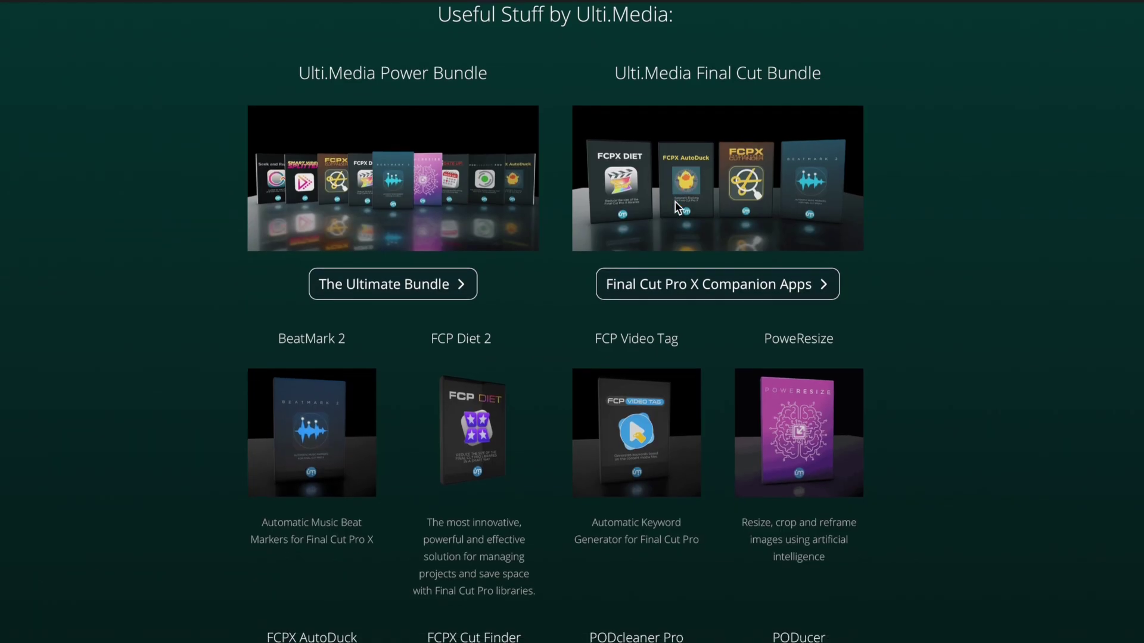
Step: Scroll the trainingfinalcutpro.com page down to its Support Request, iMovie and Editing Guideline sections
scroll(677, 207, "down", 4)
scroll(677, 206, "down", 5)
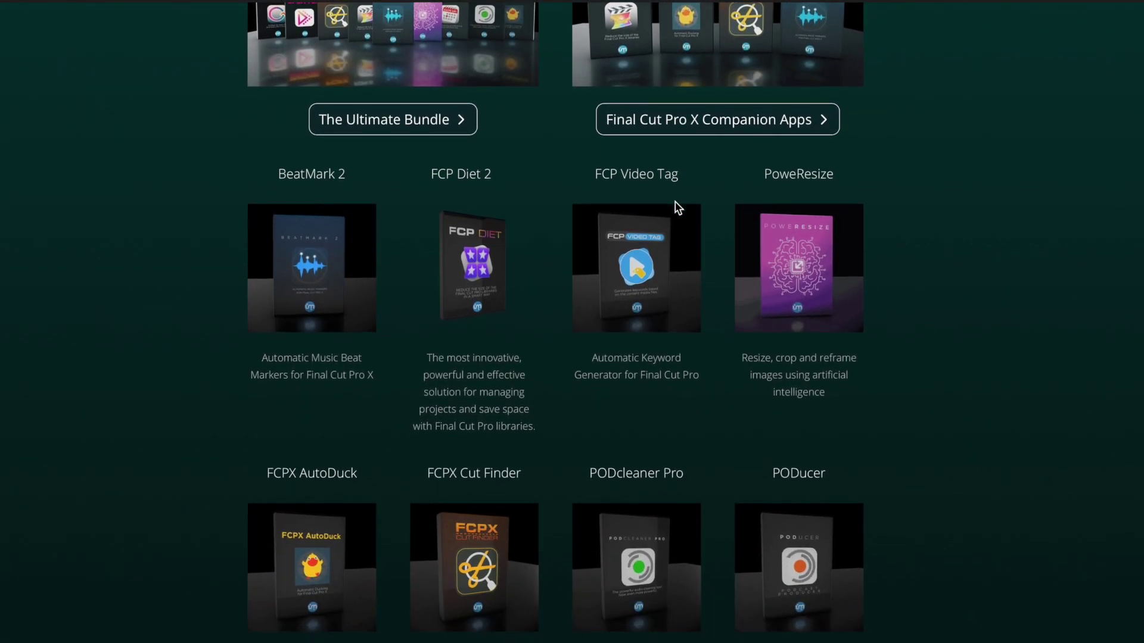
scroll(678, 207, "down", 3)
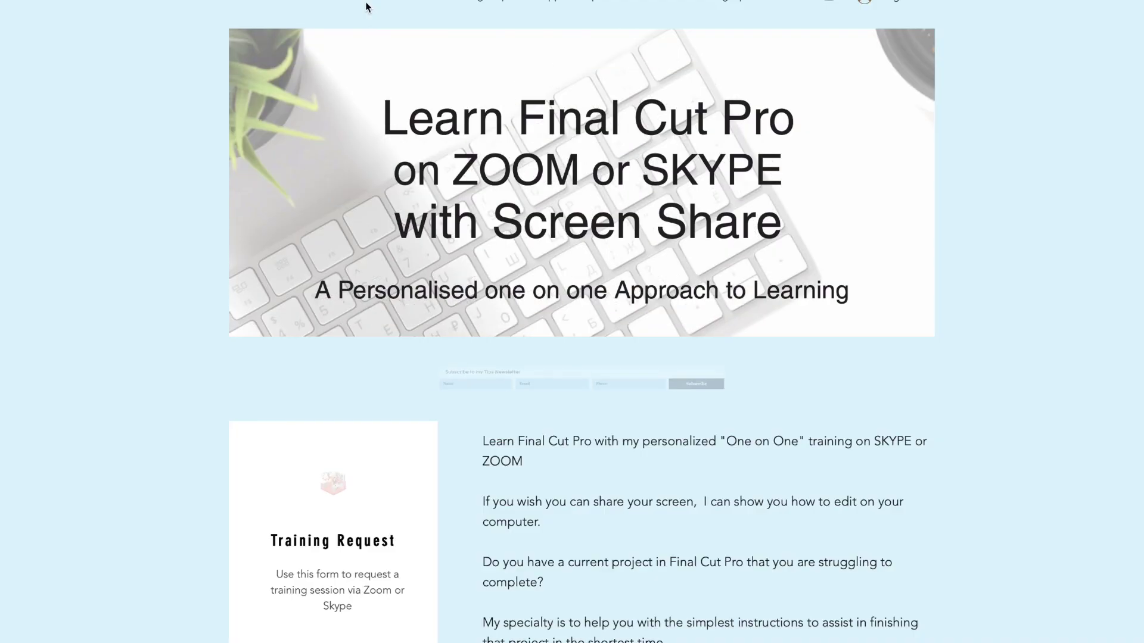
scroll(366, 7, "down", 2)
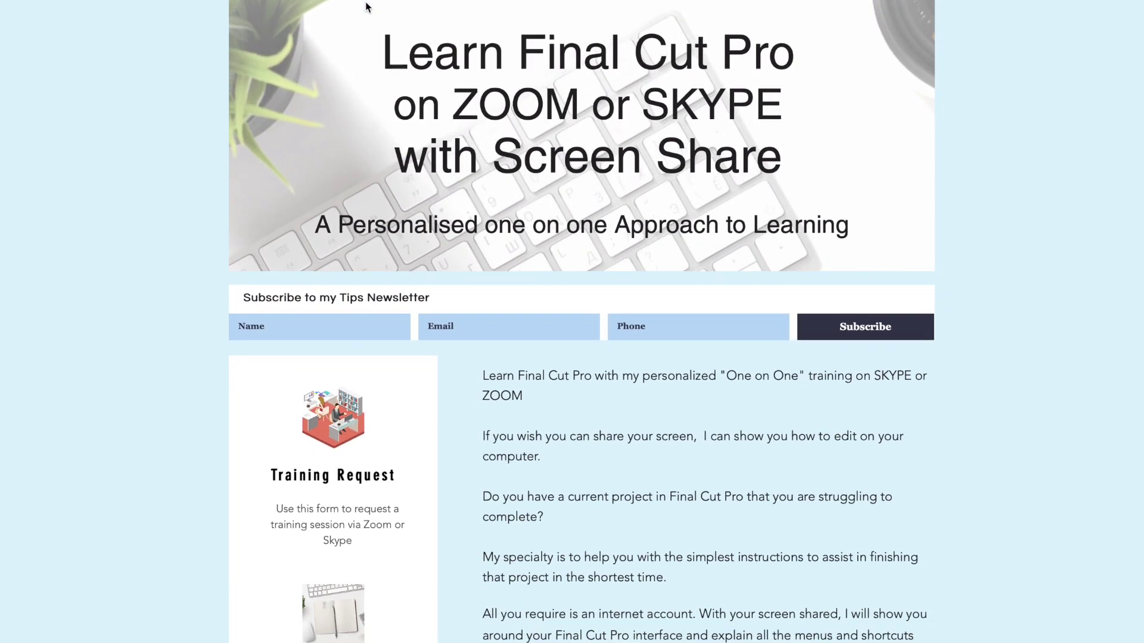
scroll(366, 7, "down", 4)
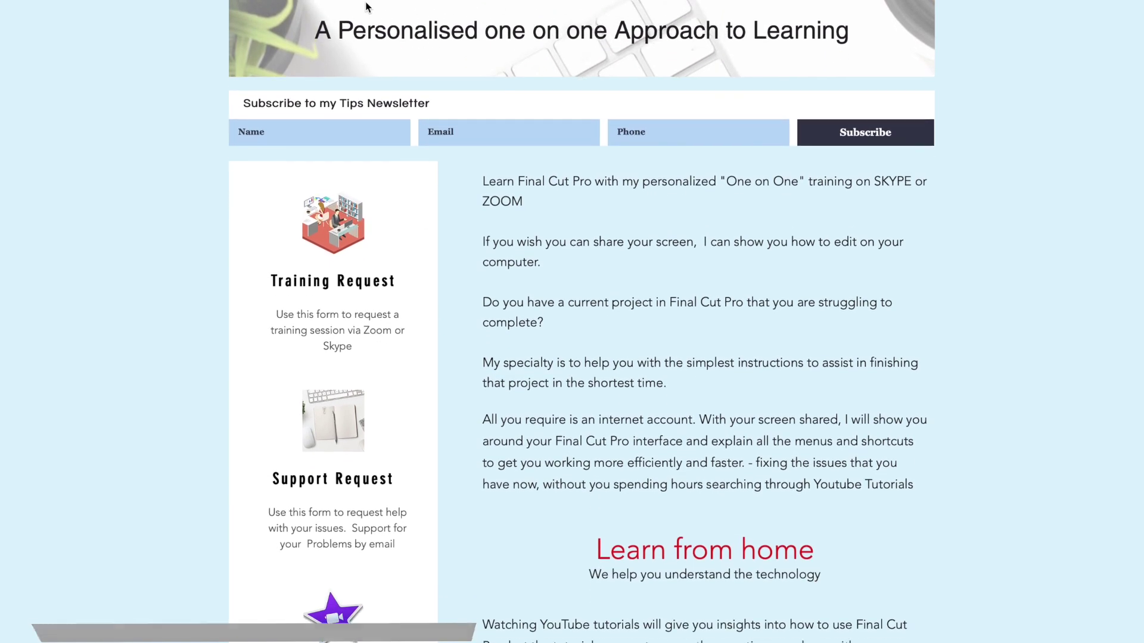
scroll(366, 8, "down", 3)
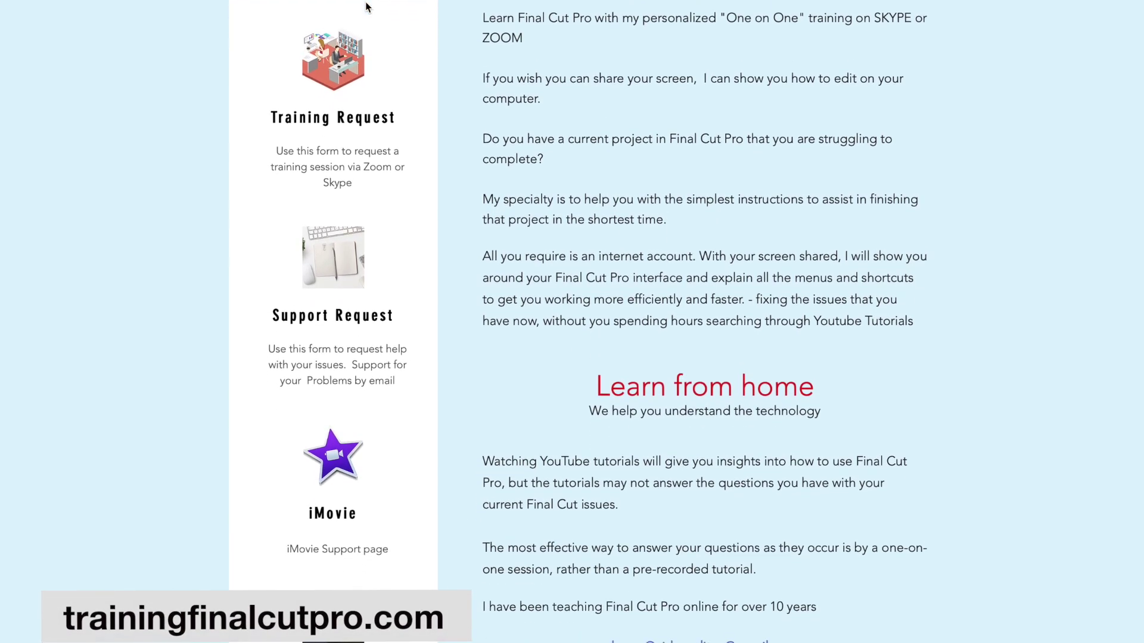
scroll(367, 7, "down", 3)
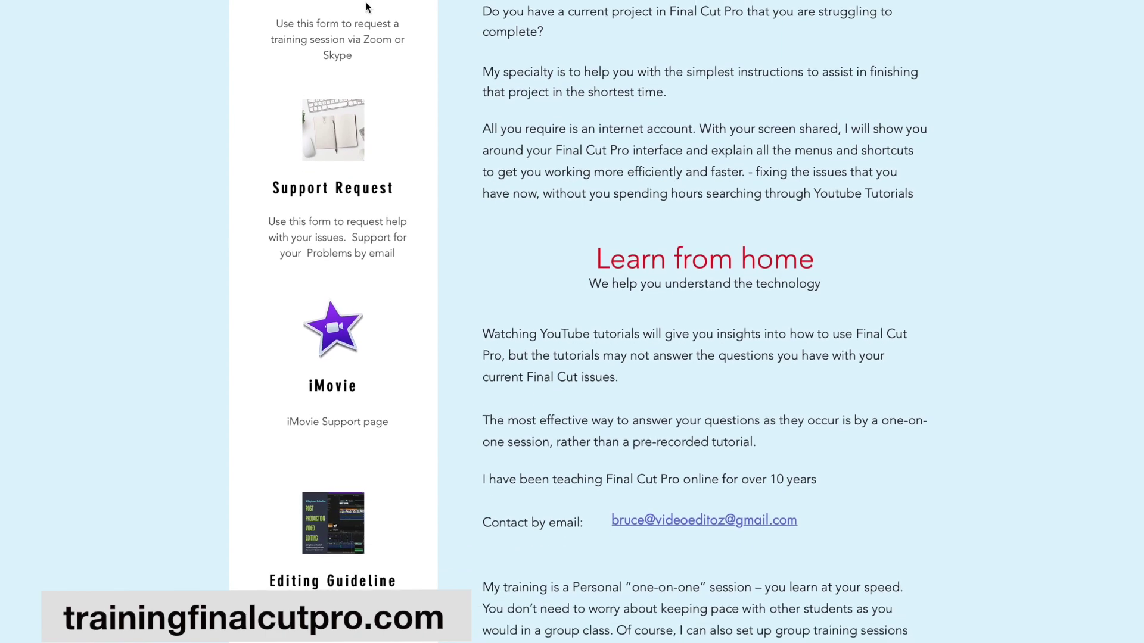
Step: Scroll down the Free Support page until the Contact Final Cut Pro Support request form appears
scroll(366, 7, "down", 1)
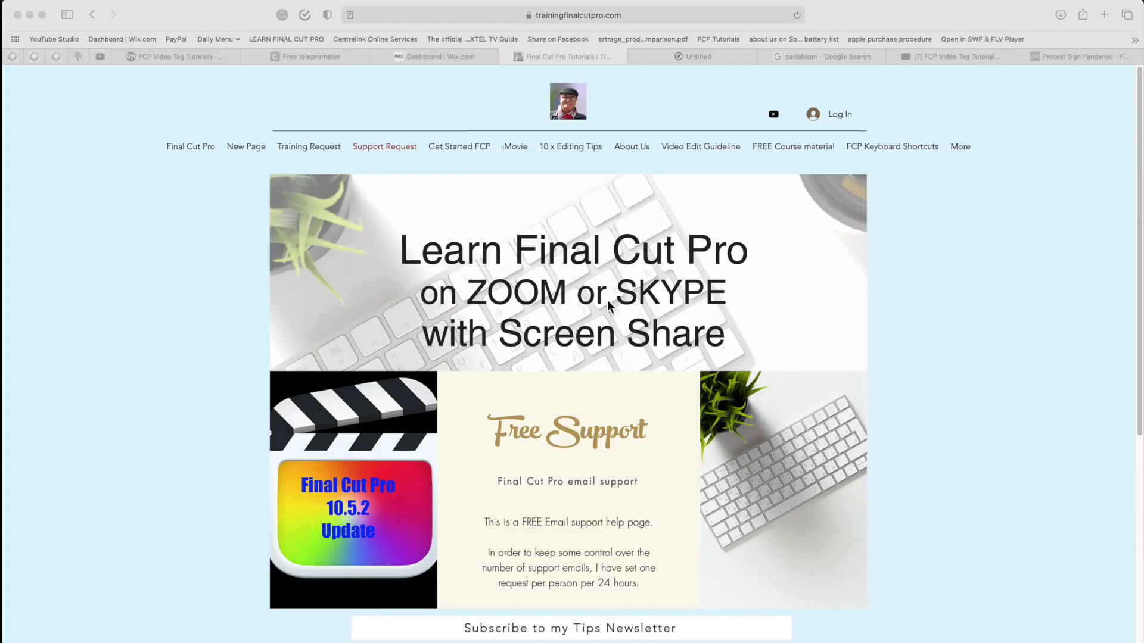
scroll(607, 299, "down", 2)
scroll(607, 302, "down", 2)
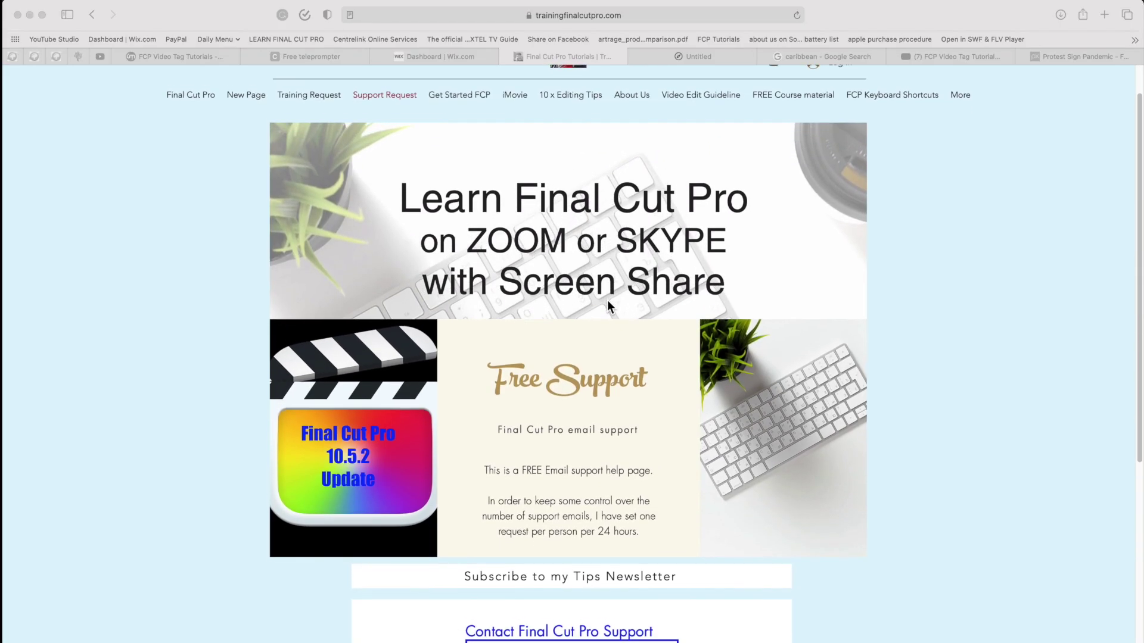
scroll(606, 300, "down", 2)
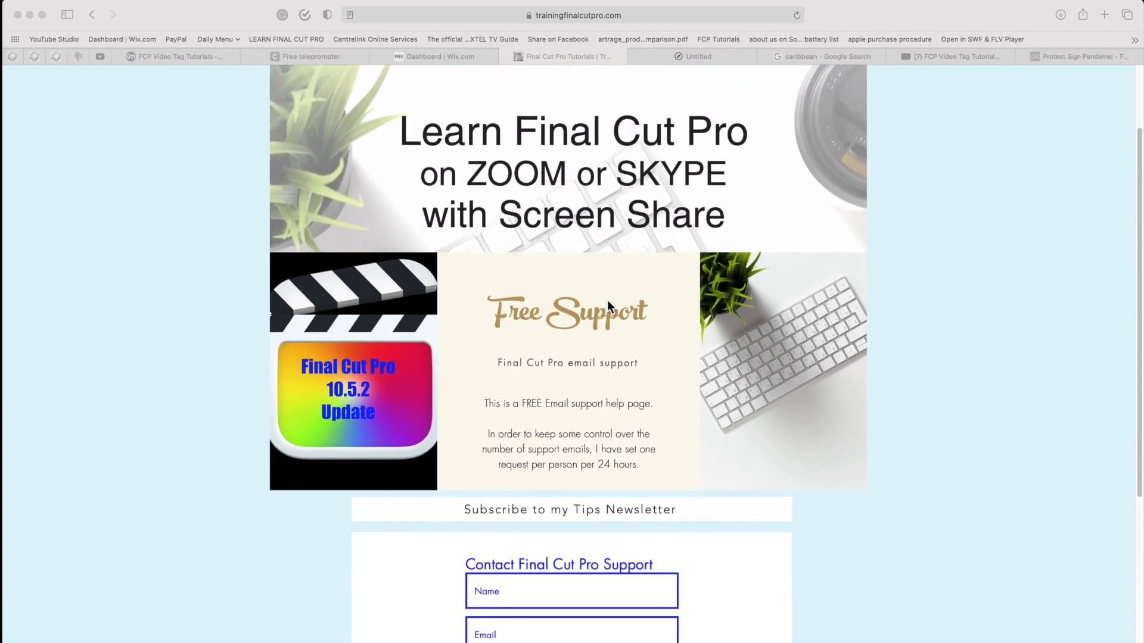
scroll(607, 305, "down", 2)
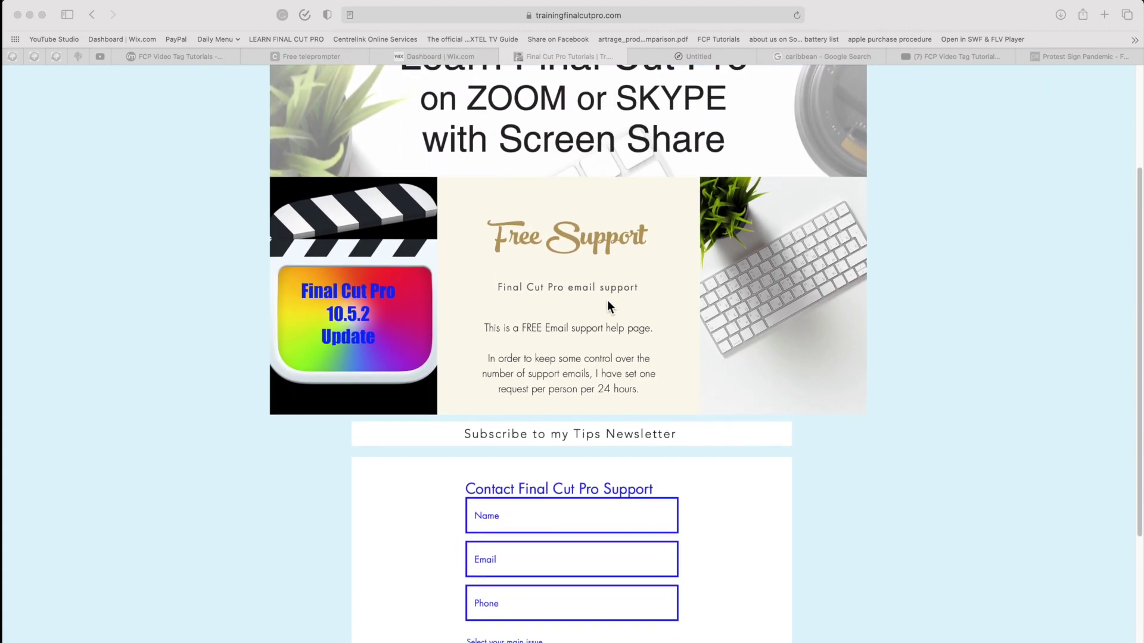
scroll(608, 302, "down", 3)
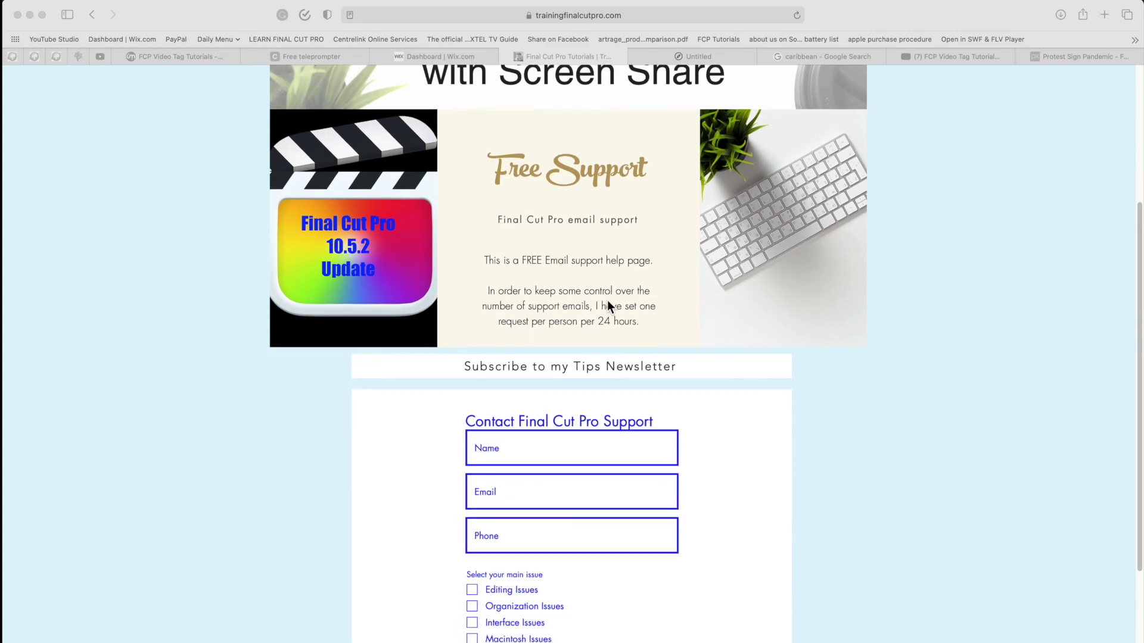
scroll(608, 304, "down", 3)
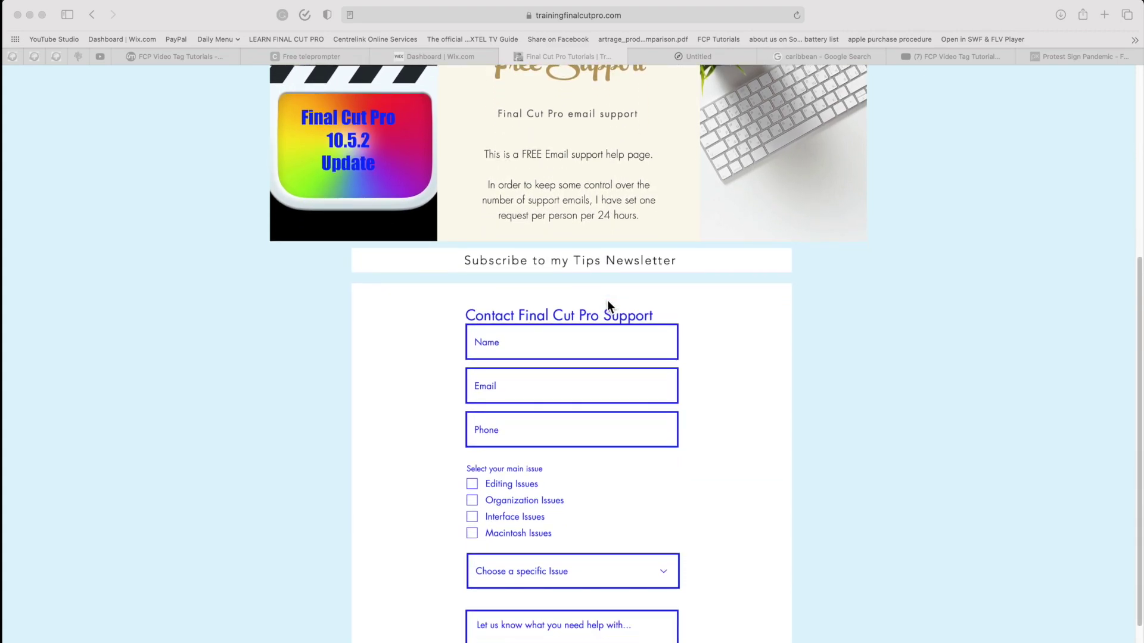
scroll(609, 306, "down", 2)
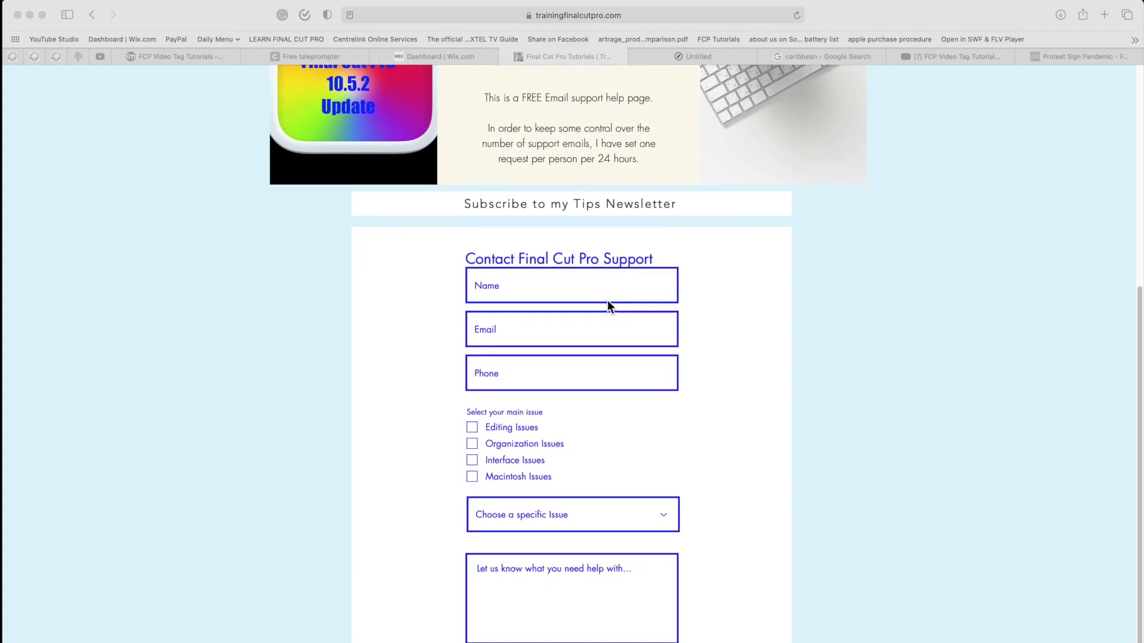